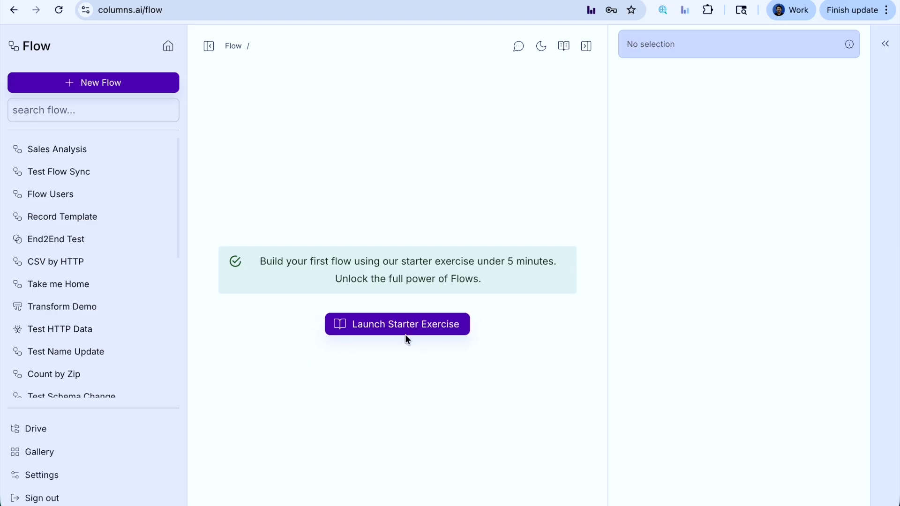
Launch the Flow Starter Exercise and look through its list of ten steps
{"action": "left_click", "coordinate": [881, 47]}
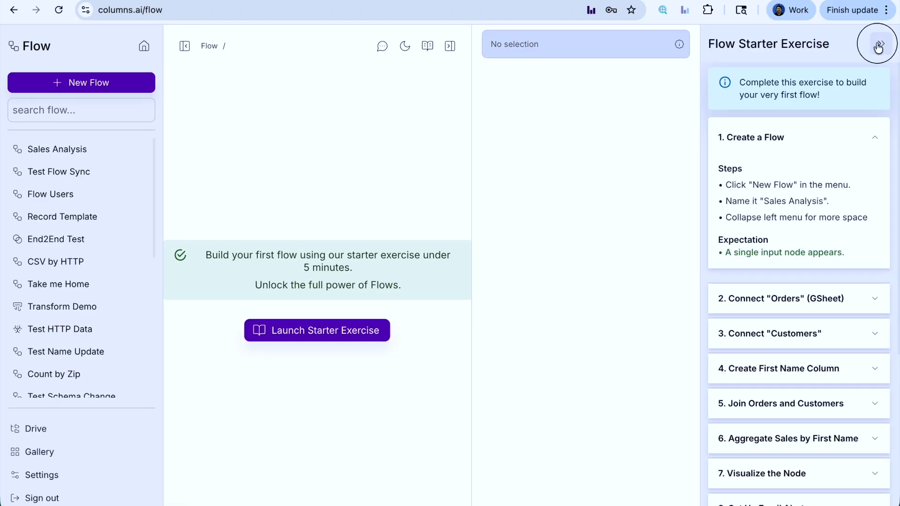
{"action": "left_click", "coordinate": [878, 45]}
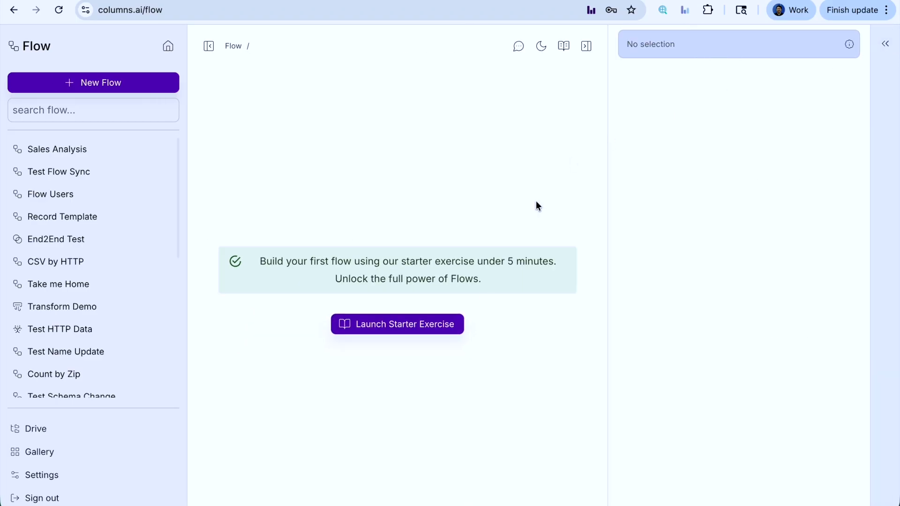
{"action": "left_click", "coordinate": [368, 328]}
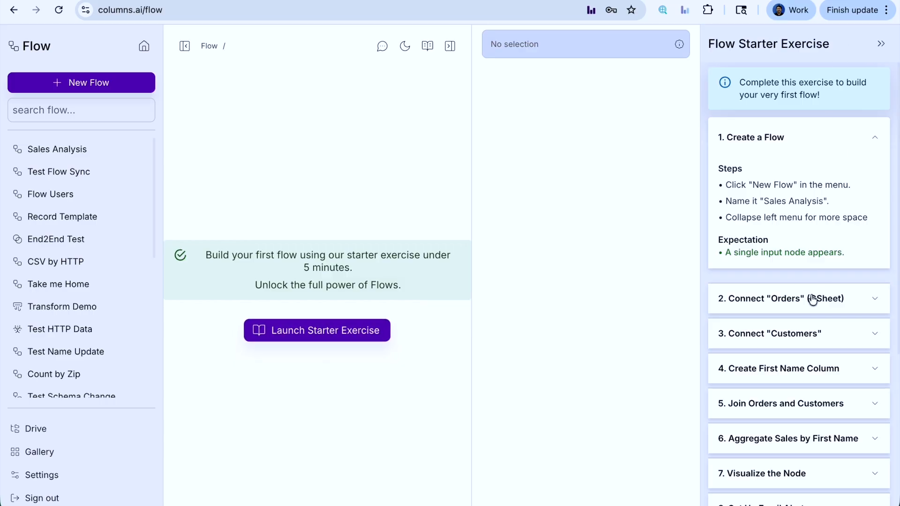
{"action": "scroll", "coordinate": [813, 302], "scroll_direction": "down", "scroll_amount": 5}
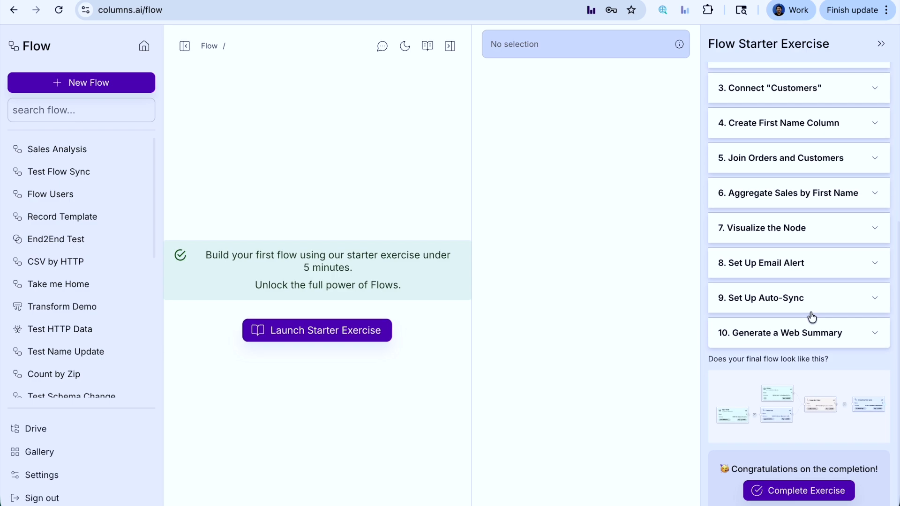
{"action": "scroll", "coordinate": [801, 312], "scroll_direction": "up", "scroll_amount": 5}
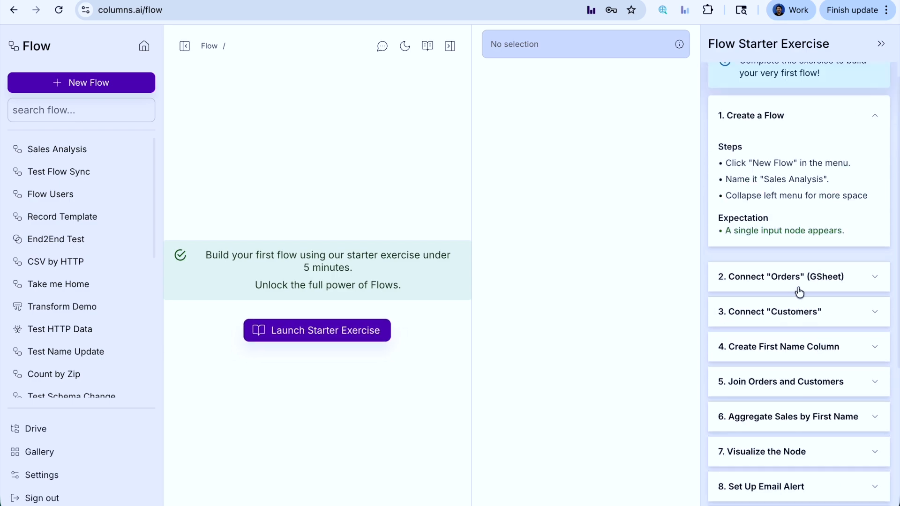
{"action": "scroll", "coordinate": [799, 291], "scroll_direction": "down", "scroll_amount": 5}
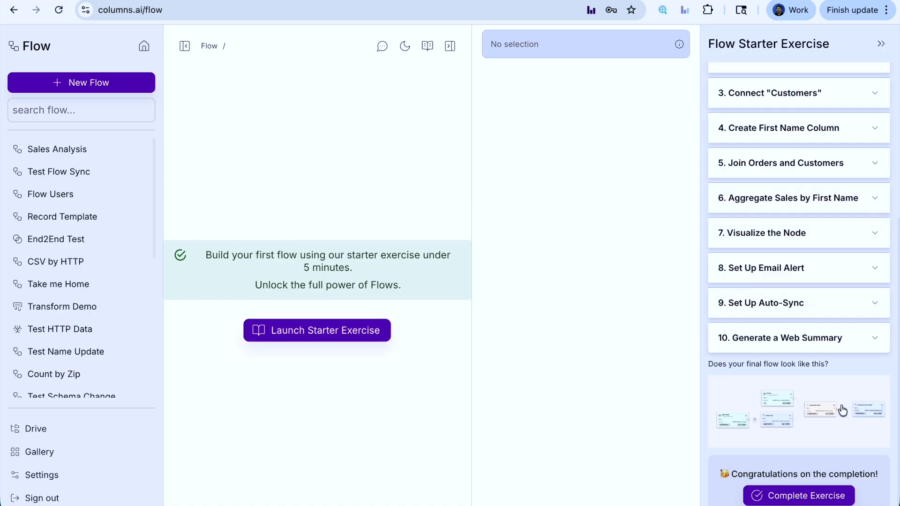
{"action": "scroll", "coordinate": [777, 330], "scroll_direction": "up", "scroll_amount": 5}
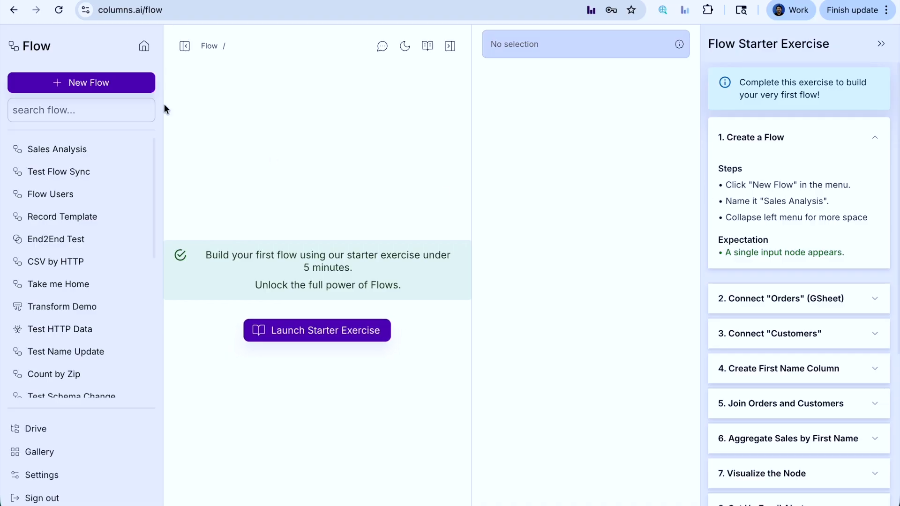
Create a new flow and name it "Sales Analysis"
{"action": "left_click", "coordinate": [96, 87]}
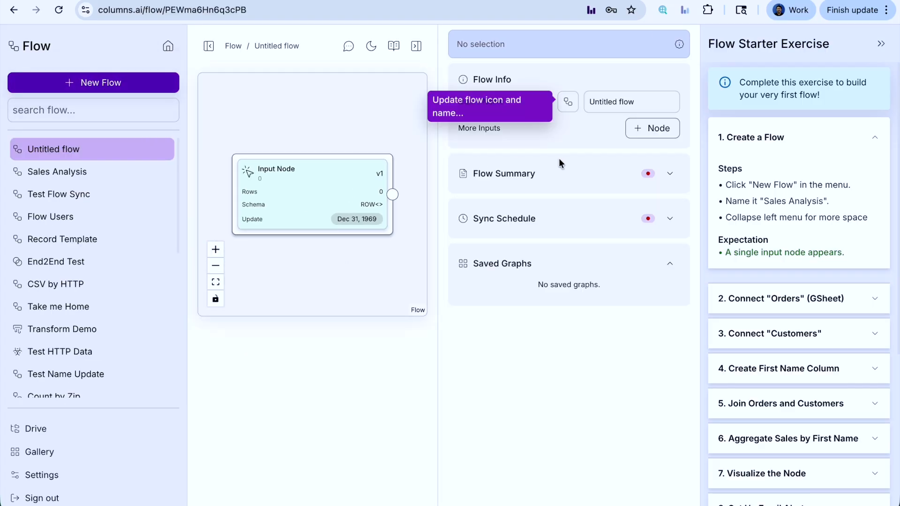
{"action": "left_click", "coordinate": [638, 101]}
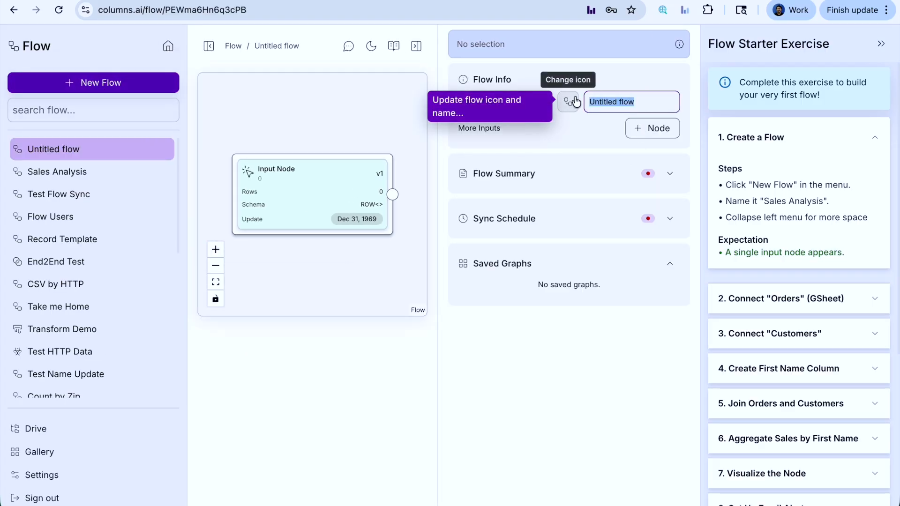
{"action": "type", "text": "Sales "}
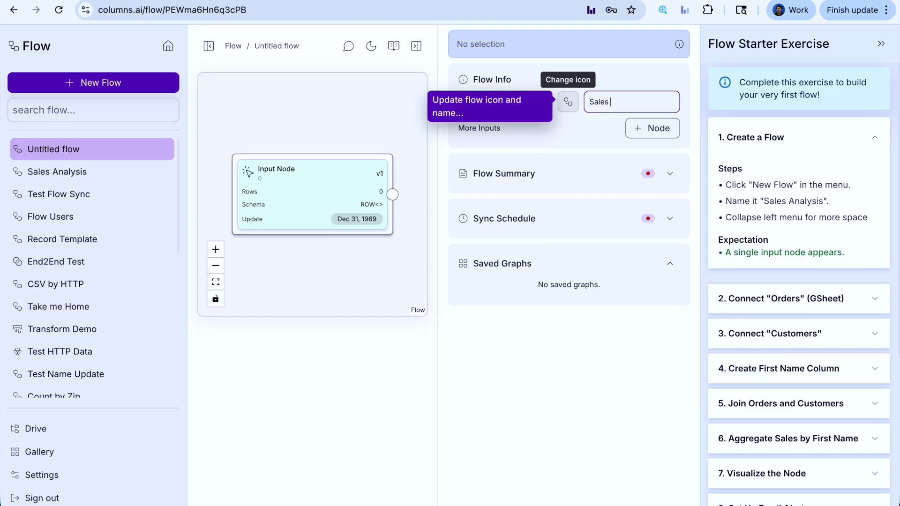
{"action": "type", "text": "Analysis"}
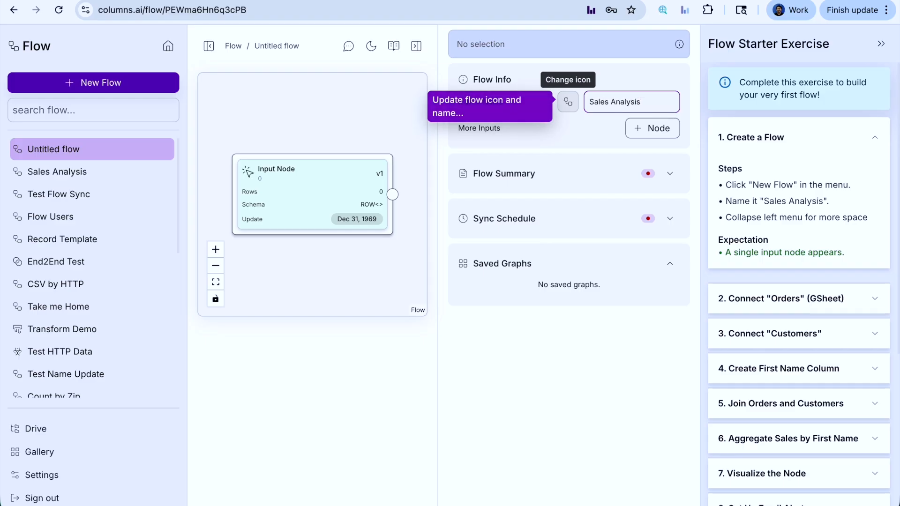
{"action": "left_click", "coordinate": [573, 103]}
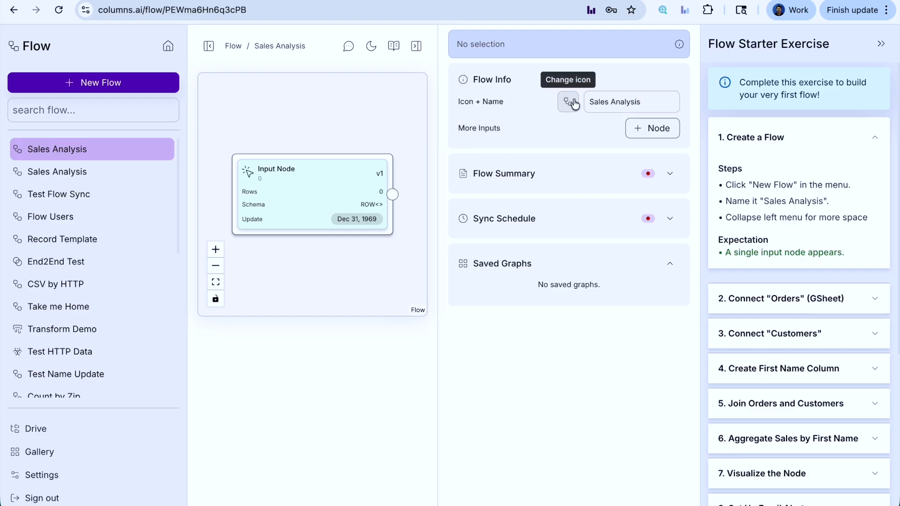
{"action": "left_click", "coordinate": [544, 68]}
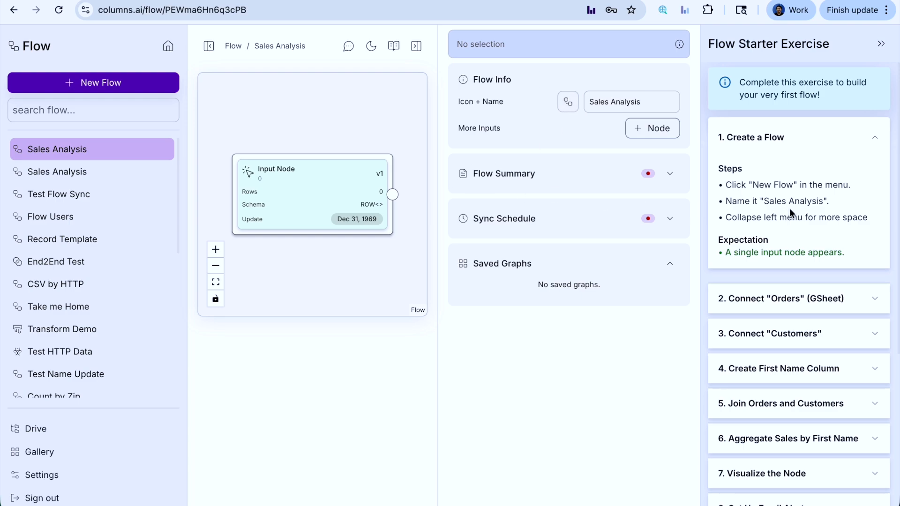
Collapse the flow navigation menu to give the canvas more space, keeping the exercise guide open
{"action": "left_click_drag", "start_coordinate": [738, 217], "coordinate": [839, 221]}
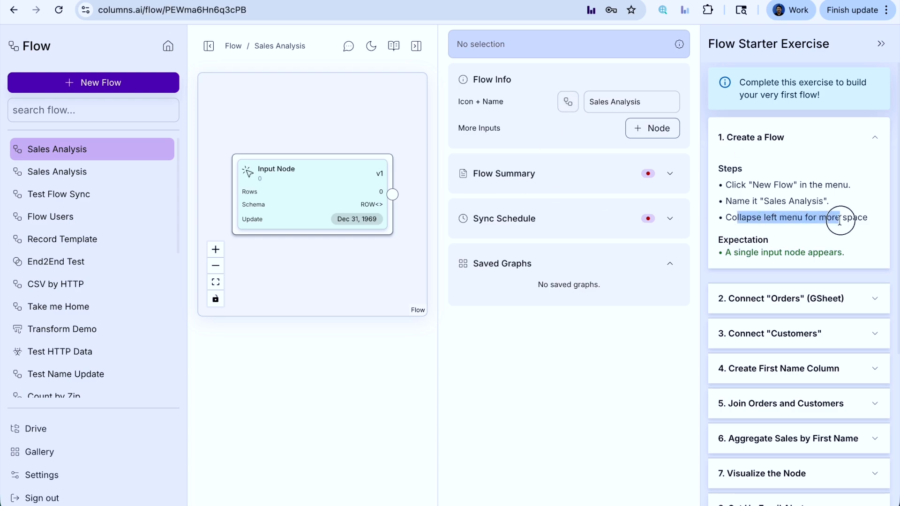
{"action": "left_click", "coordinate": [853, 220]}
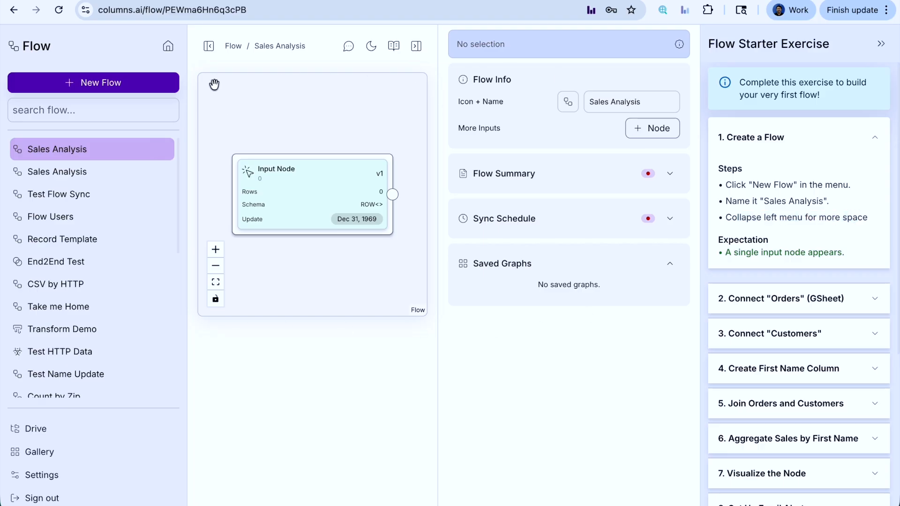
{"action": "left_click", "coordinate": [207, 53]}
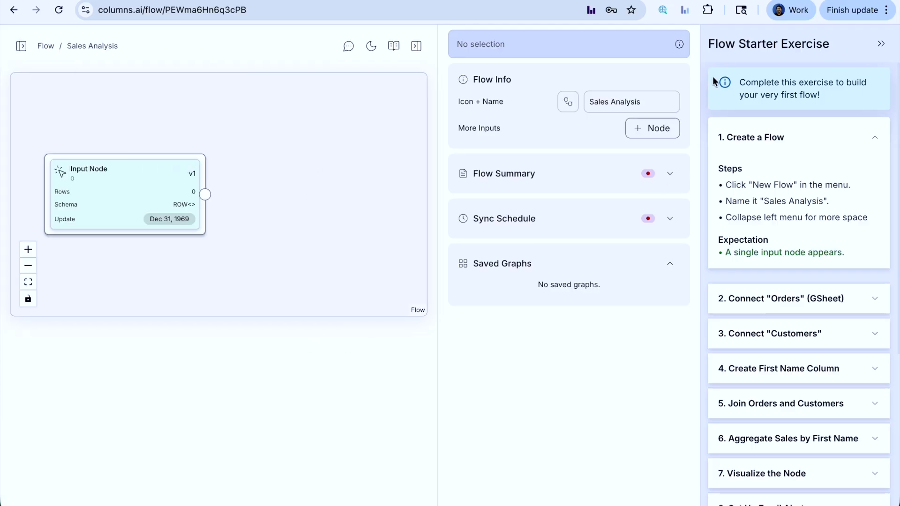
{"action": "left_click", "coordinate": [880, 44]}
{"action": "left_click", "coordinate": [887, 44]}
Expand the exercise step Connect "Orders" (GSheet) and copy its Google Sheet URL
{"action": "left_click", "coordinate": [817, 296]}
{"action": "scroll", "coordinate": [806, 262], "scroll_direction": "down", "scroll_amount": 7}
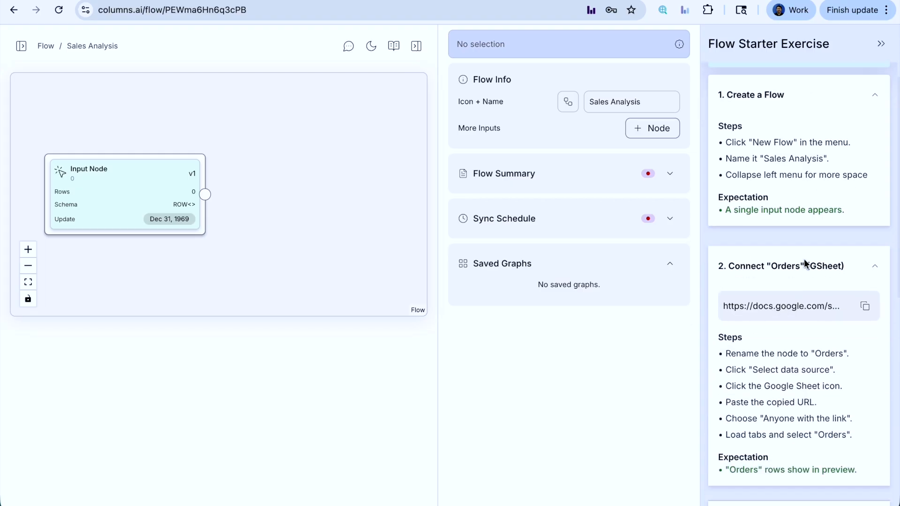
{"action": "scroll", "coordinate": [805, 209], "scroll_direction": "up", "scroll_amount": 2}
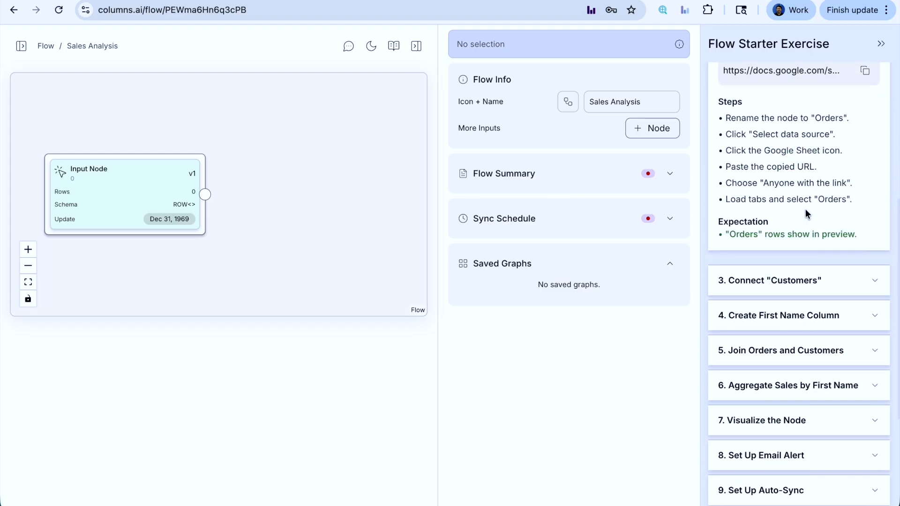
{"action": "left_click", "coordinate": [864, 123]}
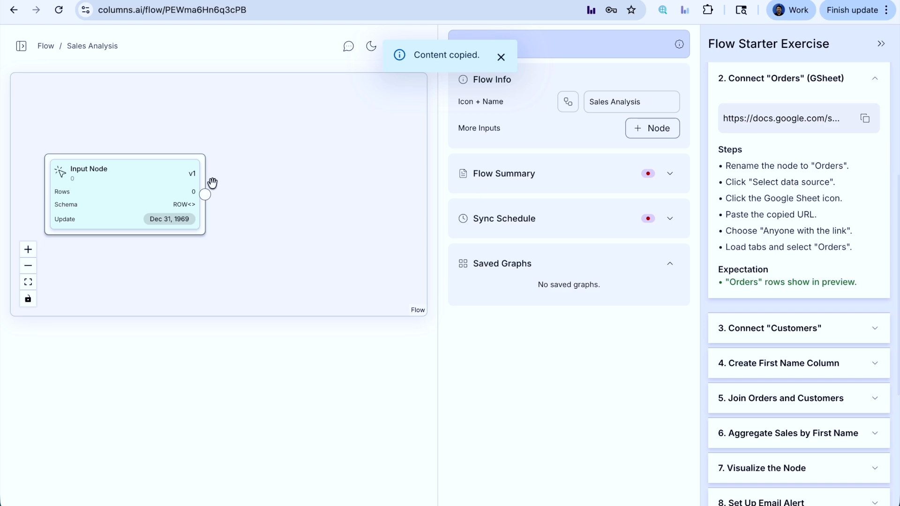
Rename the flow's input node to "Orders"
{"action": "left_click", "coordinate": [112, 195]}
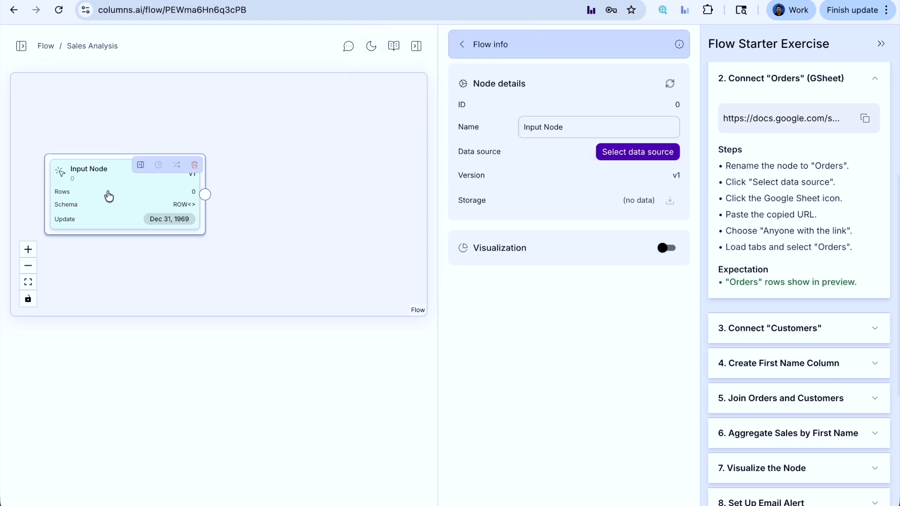
{"action": "triple_click", "coordinate": [579, 132]}
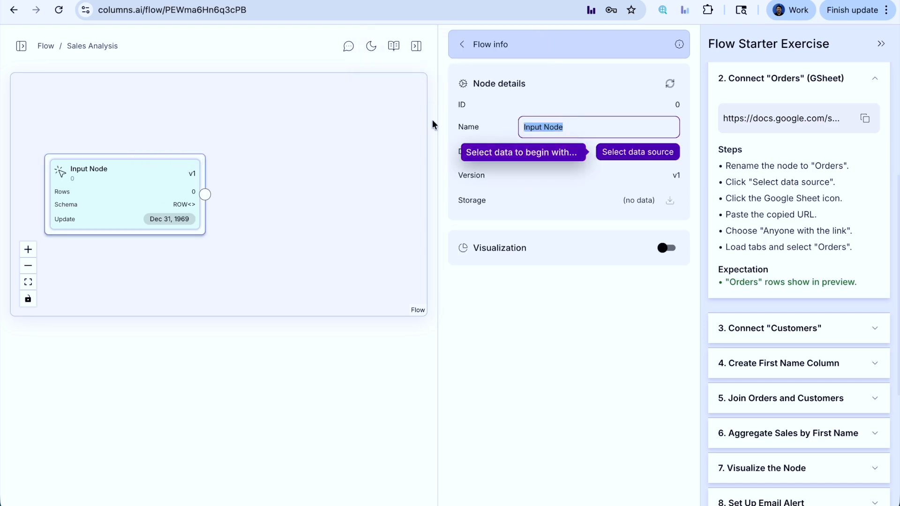
{"action": "type", "text": "Orders"}
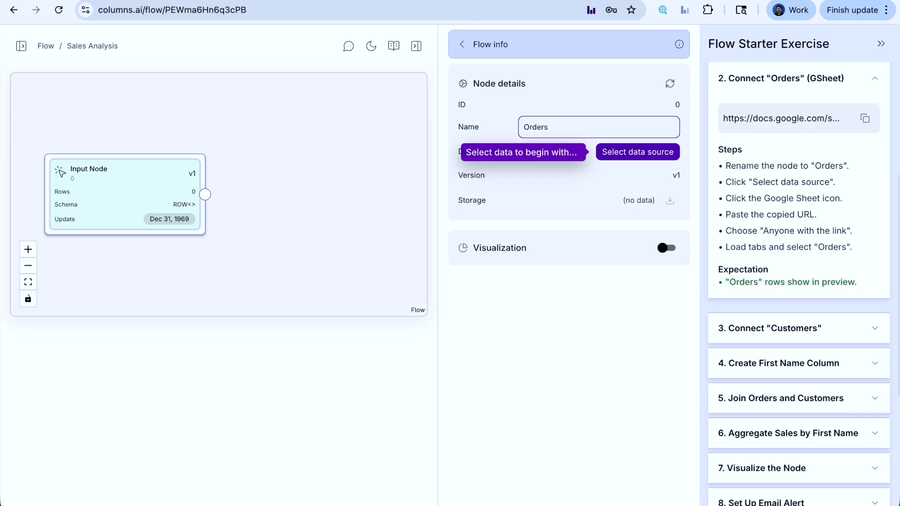
{"action": "left_click", "coordinate": [775, 209]}
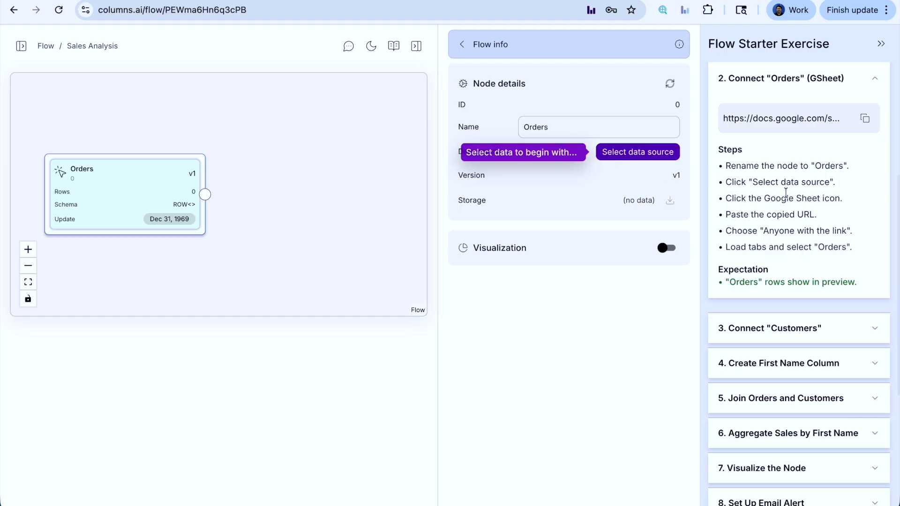
Choose Google Sheet as the Orders node's data source, paste the copied URL, set access to "Anyone with the link" and load its tabs
{"action": "left_click", "coordinate": [644, 152]}
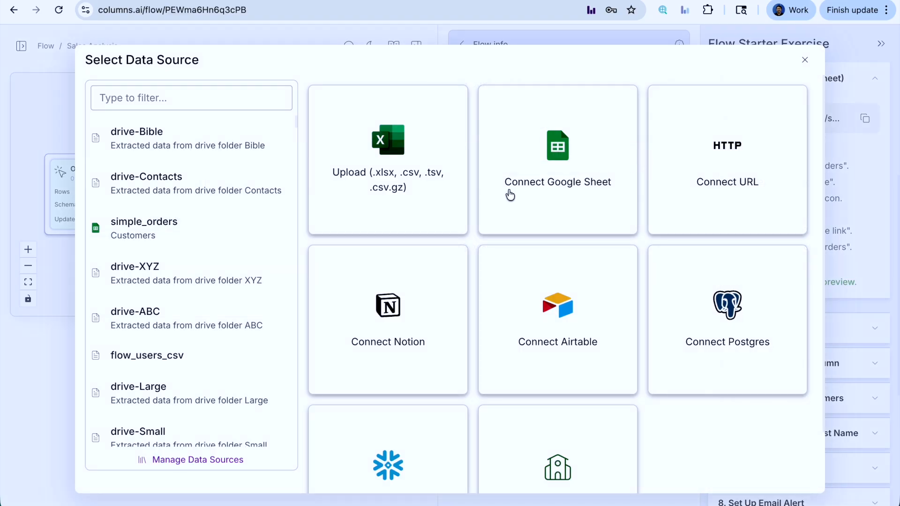
{"action": "left_click", "coordinate": [564, 180]}
{"action": "left_click", "coordinate": [260, 267]}
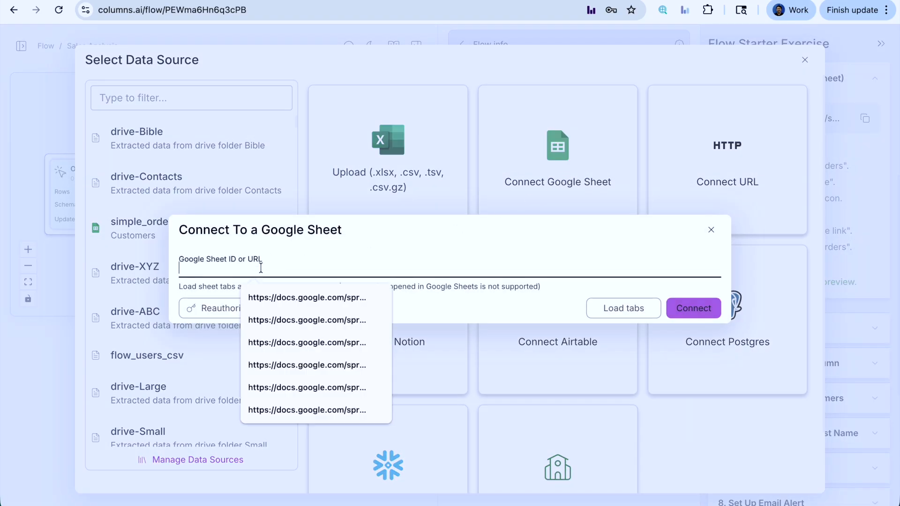
{"action": "key", "text": "super+v"}
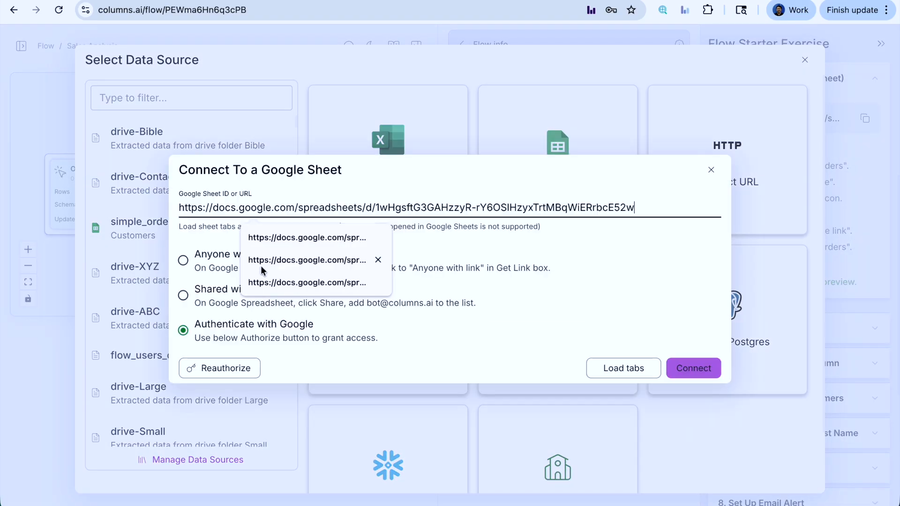
{"action": "left_click", "coordinate": [199, 261]}
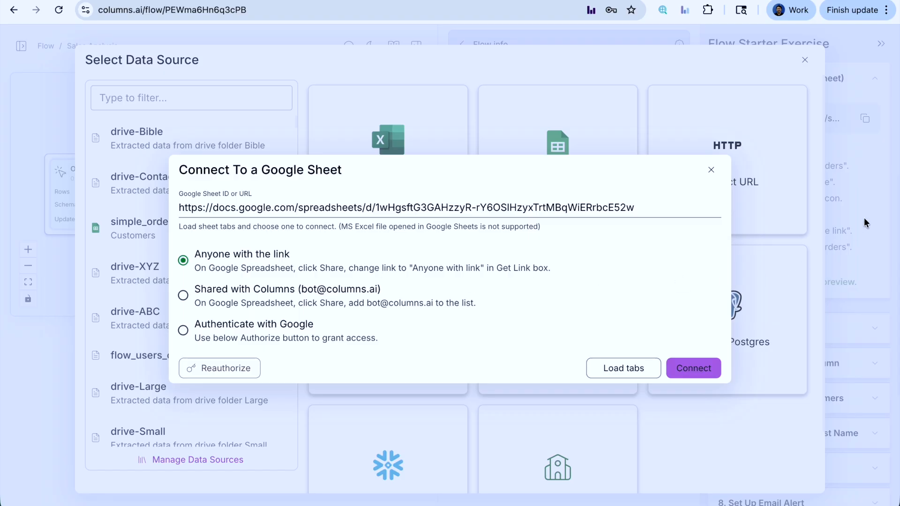
{"action": "left_click", "coordinate": [625, 368]}
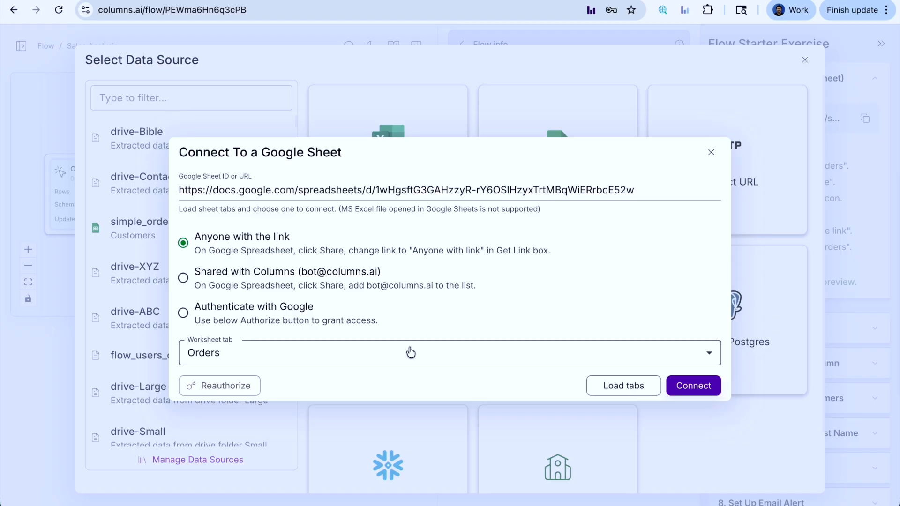
Connect the "Orders" worksheet tab and save it as the data source simple_orders
{"action": "left_click", "coordinate": [372, 355]}
{"action": "left_click", "coordinate": [249, 382]}
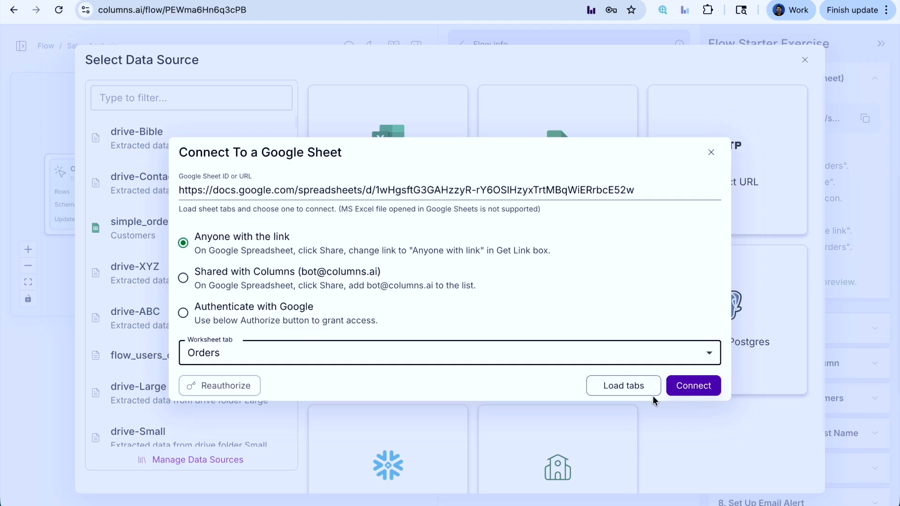
{"action": "left_click", "coordinate": [703, 390]}
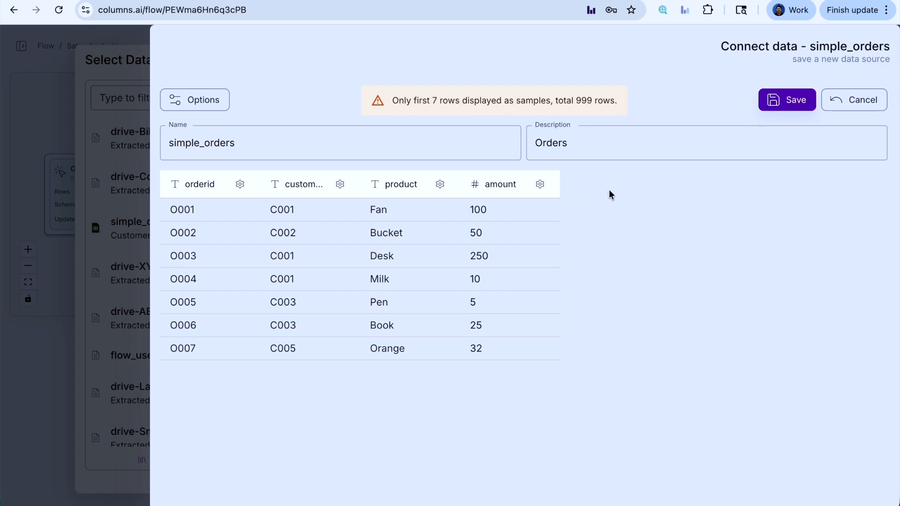
{"action": "left_click", "coordinate": [795, 107]}
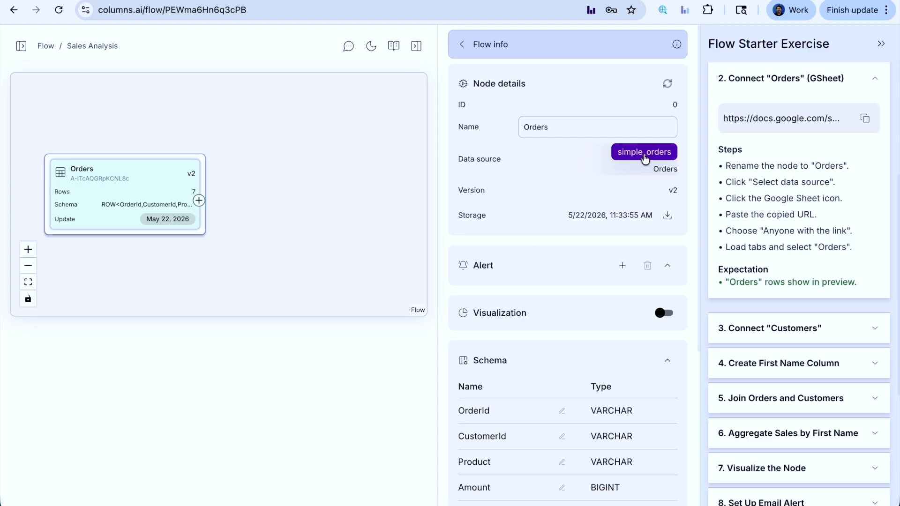
Check the Orders node's data preview against the exercise expectation, and expand the Connect "Customers" exercise step in place of the Orders one
{"action": "scroll", "coordinate": [581, 389], "scroll_direction": "down", "scroll_amount": 5}
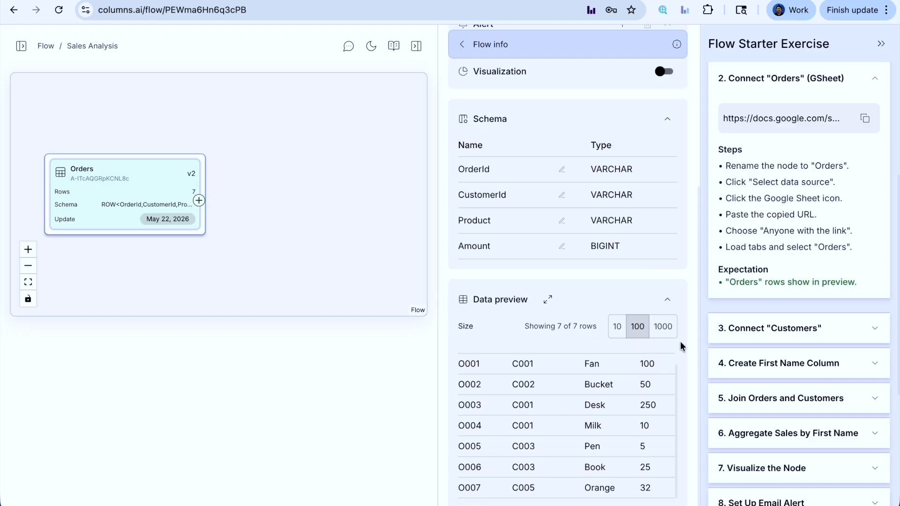
{"action": "left_click_drag", "start_coordinate": [725, 281], "coordinate": [858, 281]}
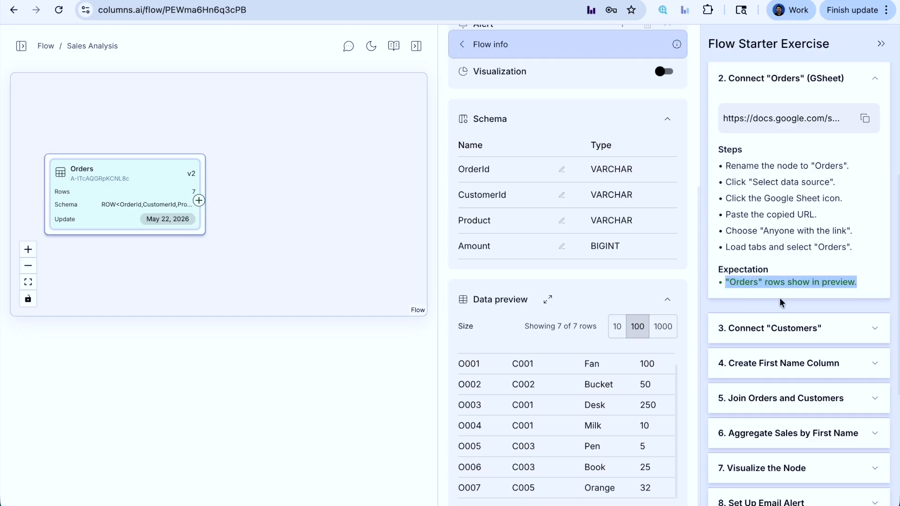
{"action": "mouse_move", "coordinate": [122, 197]}
{"action": "scroll", "coordinate": [554, 381], "scroll_direction": "up", "scroll_amount": 5}
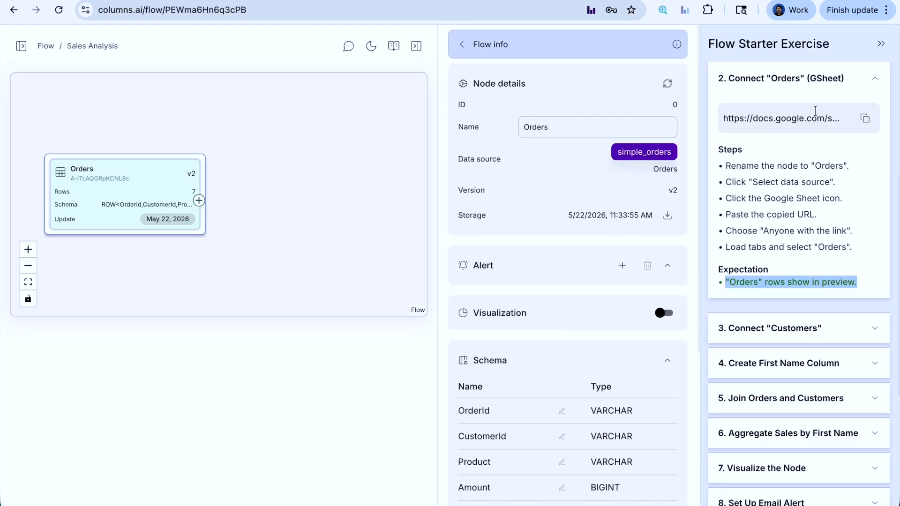
{"action": "left_click", "coordinate": [809, 328]}
{"action": "left_click", "coordinate": [767, 78]}
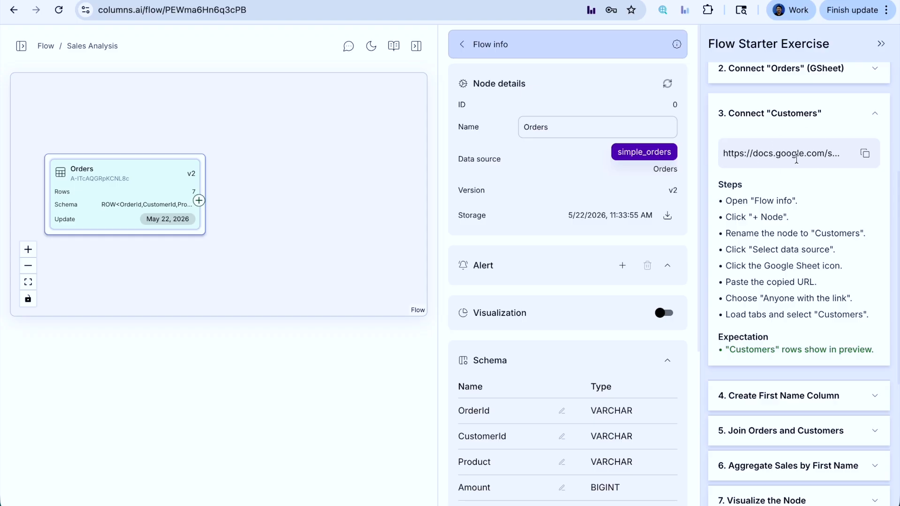
Move the Orders node higher on the canvas and review the exercise instructions for connecting "Customers"
{"action": "left_click_drag", "start_coordinate": [143, 207], "coordinate": [167, 148]}
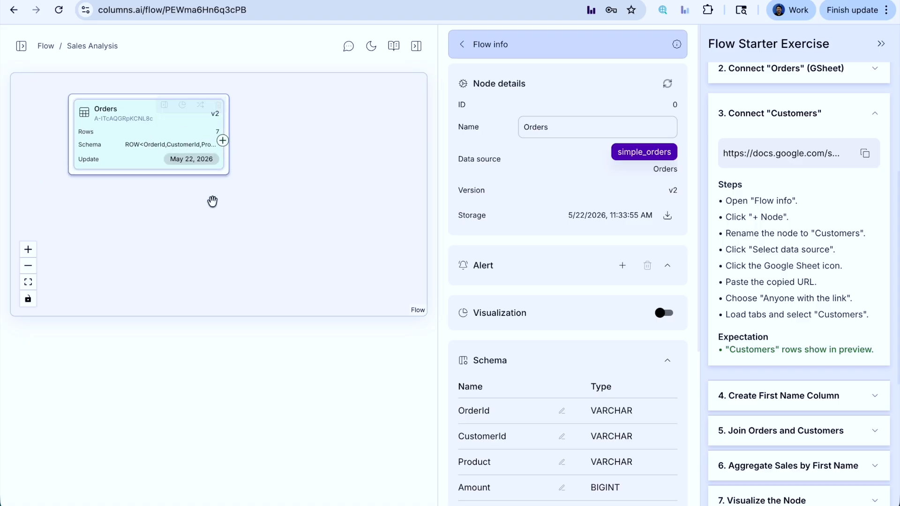
{"action": "scroll", "coordinate": [843, 167], "scroll_direction": "up", "scroll_amount": 5}
{"action": "scroll", "coordinate": [839, 188], "scroll_direction": "down", "scroll_amount": 8}
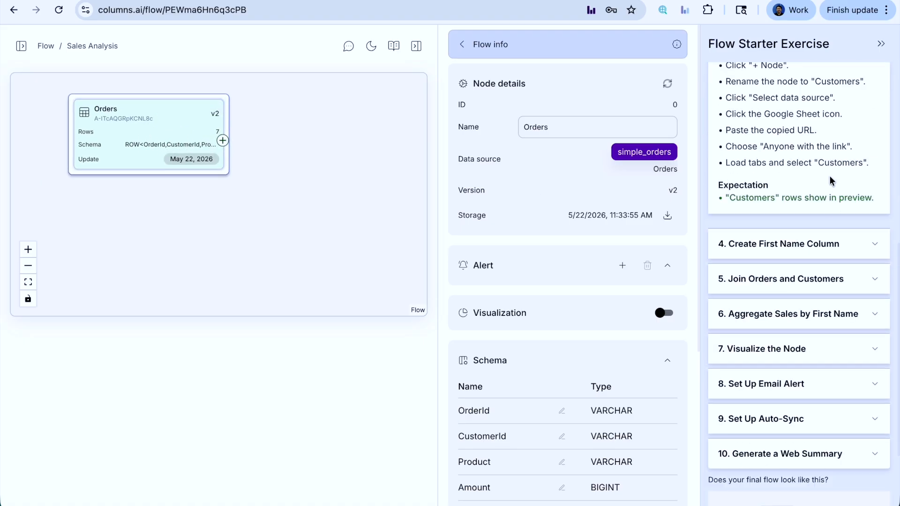
{"action": "scroll", "coordinate": [829, 181], "scroll_direction": "up", "scroll_amount": 3}
{"action": "scroll", "coordinate": [806, 180], "scroll_direction": "up", "scroll_amount": 1}
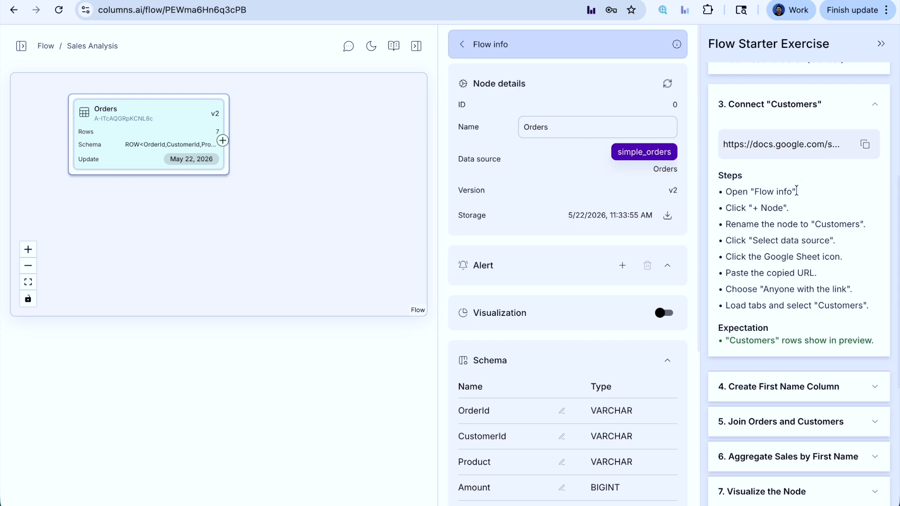
{"action": "scroll", "coordinate": [789, 208], "scroll_direction": "up", "scroll_amount": 5}
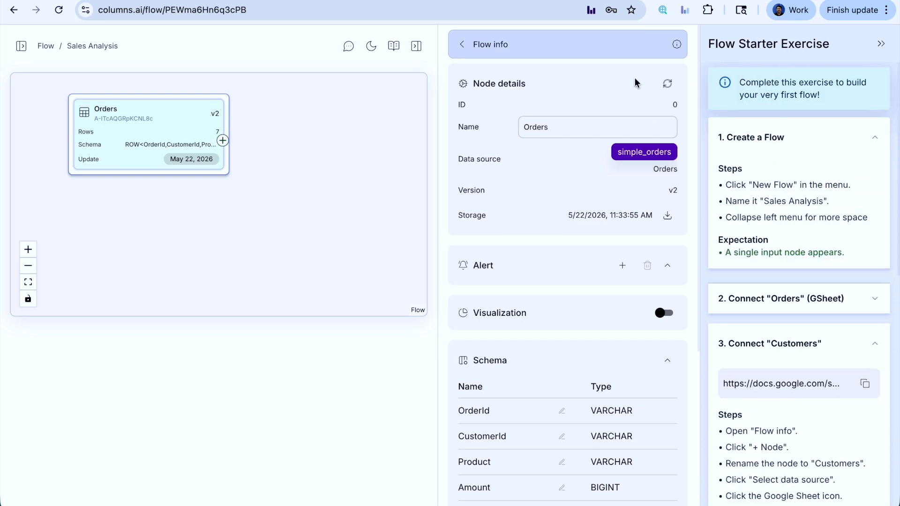
View the flow info, and reopen the Orders node's details to look through them
{"action": "left_click", "coordinate": [464, 44]}
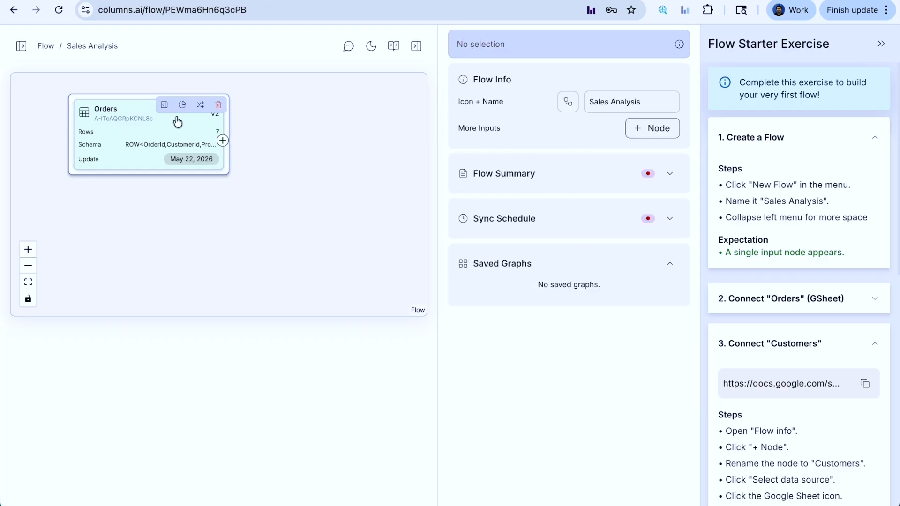
{"action": "left_click", "coordinate": [164, 105]}
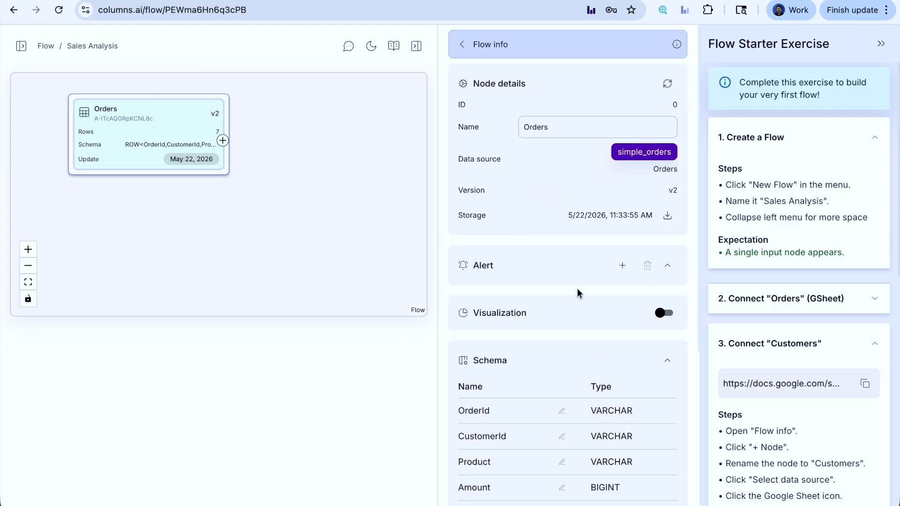
{"action": "scroll", "coordinate": [577, 290], "scroll_direction": "down", "scroll_amount": 3}
{"action": "scroll", "coordinate": [580, 292], "scroll_direction": "up", "scroll_amount": 3}
Add another input node from the flow info and place it below the Orders node
{"action": "left_click", "coordinate": [465, 44]}
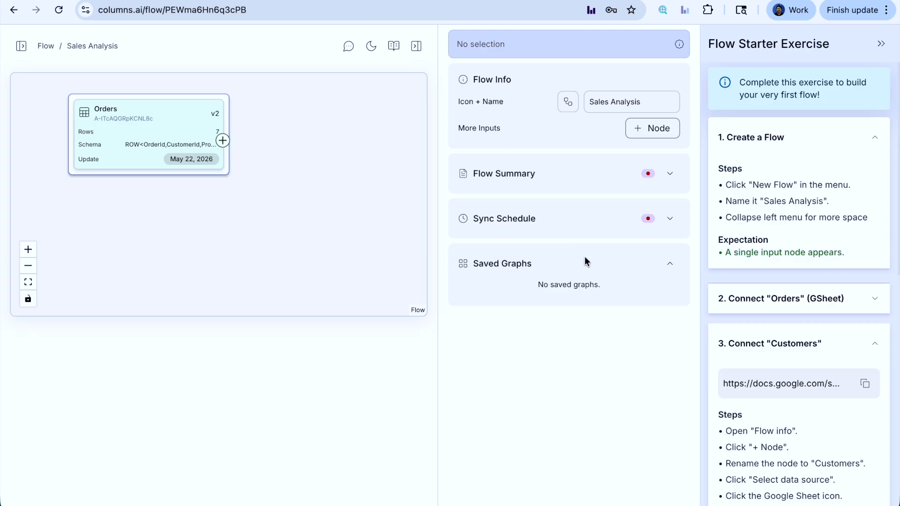
{"action": "left_click", "coordinate": [658, 132]}
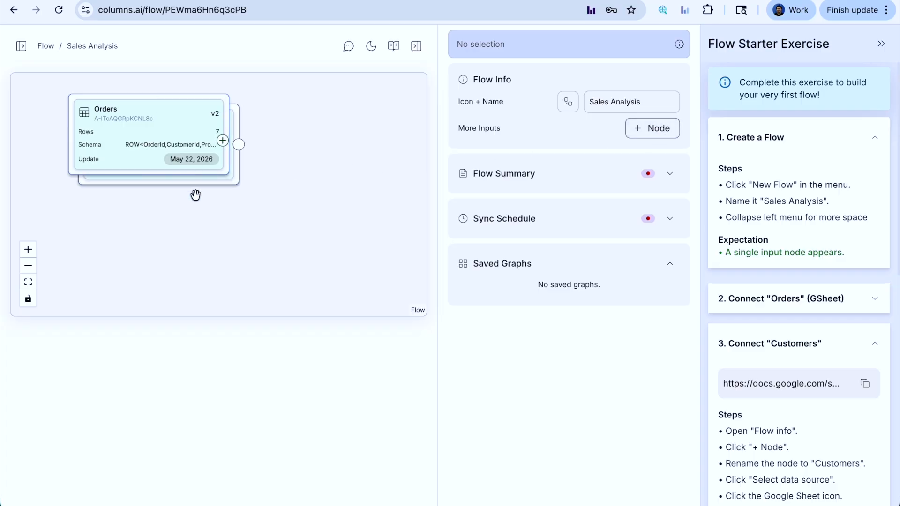
{"action": "left_click_drag", "start_coordinate": [235, 174], "coordinate": [222, 266]}
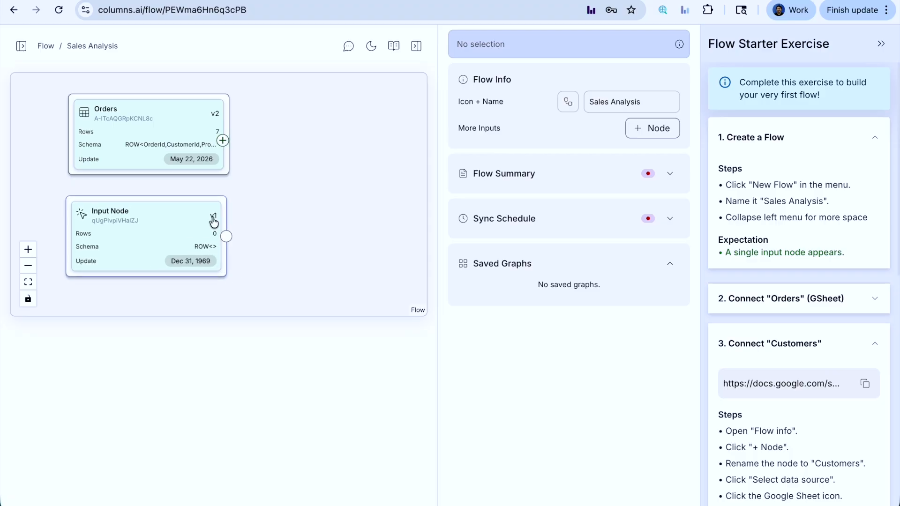
Rename the new input node to "Customers"
{"action": "left_click", "coordinate": [132, 227]}
{"action": "left_click_drag", "start_coordinate": [592, 127], "coordinate": [416, 127]}
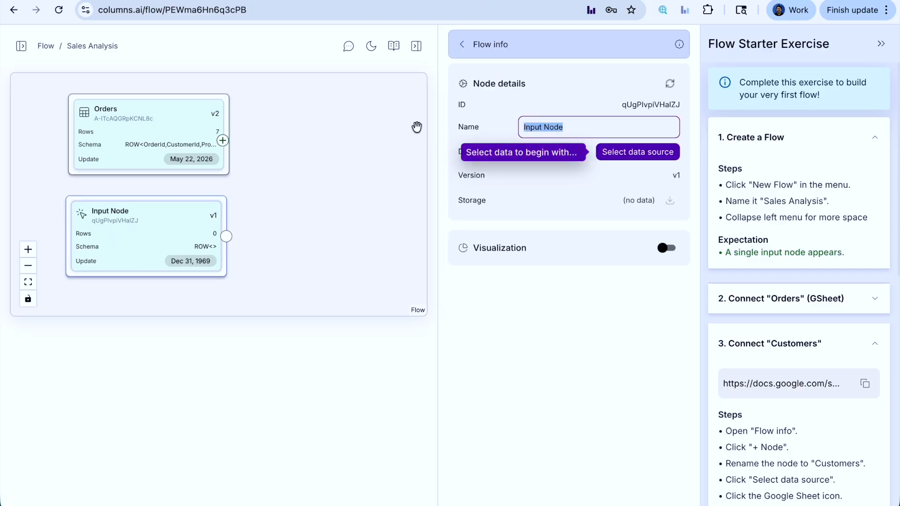
{"action": "type", "text": "Customers"}
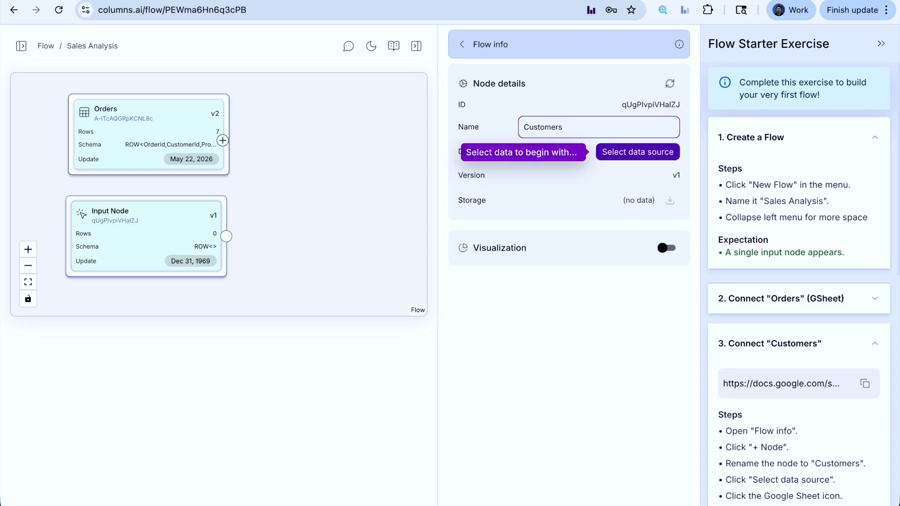
Choose Google Sheet as the Customers node's data source, using the URL copied from the exercise, and load its tabs
{"action": "scroll", "coordinate": [829, 321], "scroll_direction": "down", "scroll_amount": 1}
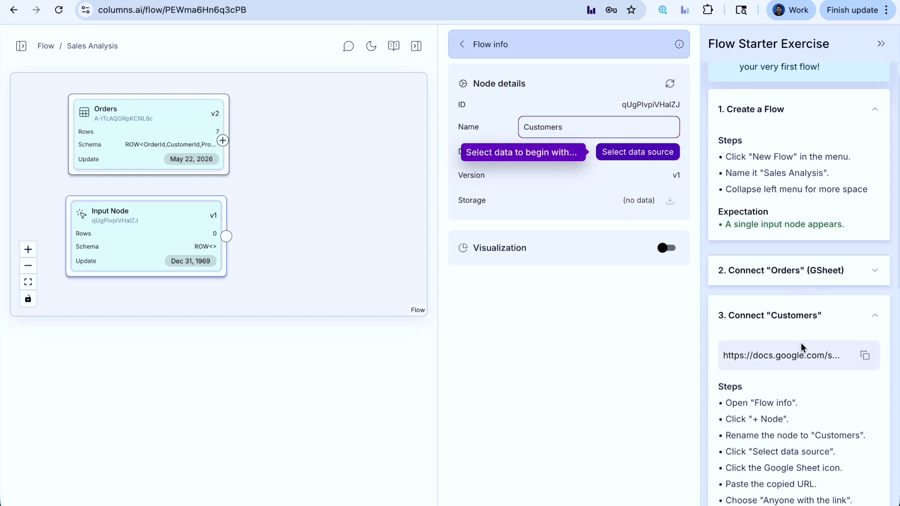
{"action": "left_click", "coordinate": [864, 355]}
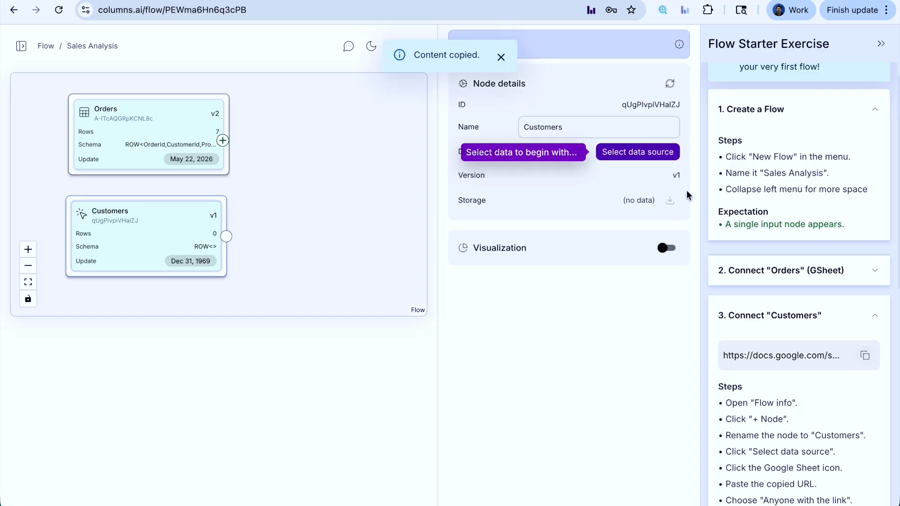
{"action": "left_click", "coordinate": [642, 157]}
{"action": "left_click", "coordinate": [533, 172]}
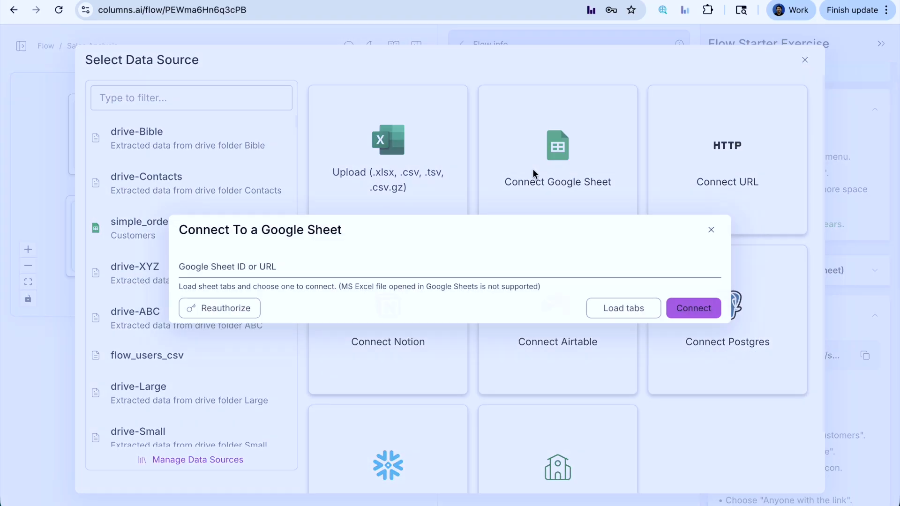
{"action": "left_click", "coordinate": [327, 259]}
{"action": "key", "text": "ctrl+v"}
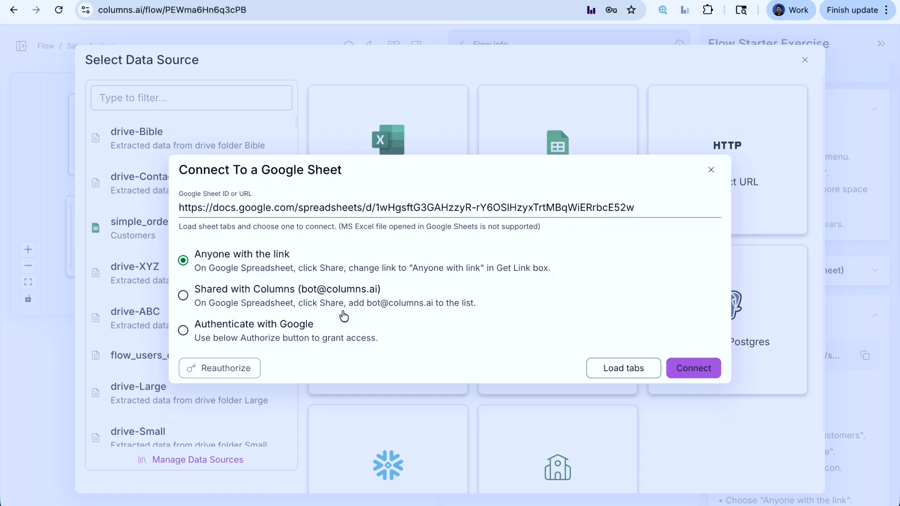
{"action": "left_click", "coordinate": [614, 366]}
Select the "Customers" worksheet tab and connect it
{"action": "left_click", "coordinate": [264, 358]}
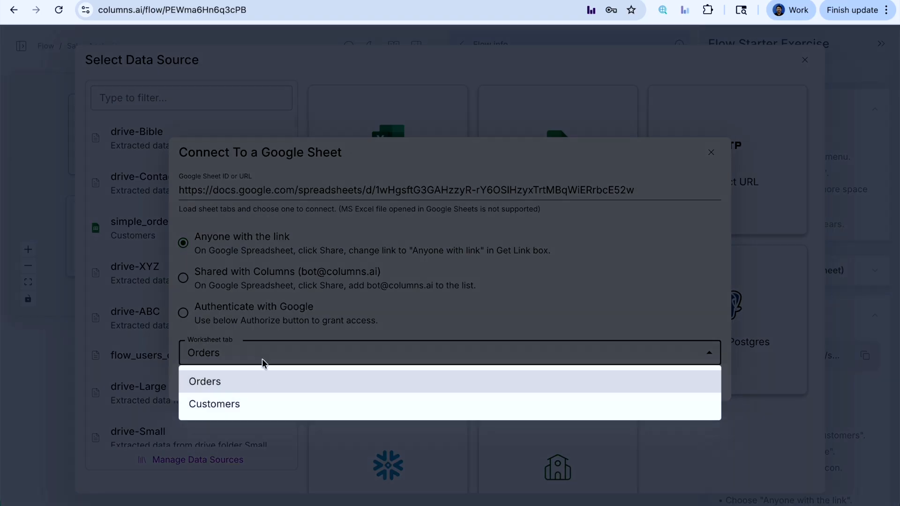
{"action": "left_click", "coordinate": [247, 404]}
{"action": "left_click", "coordinate": [693, 385]}
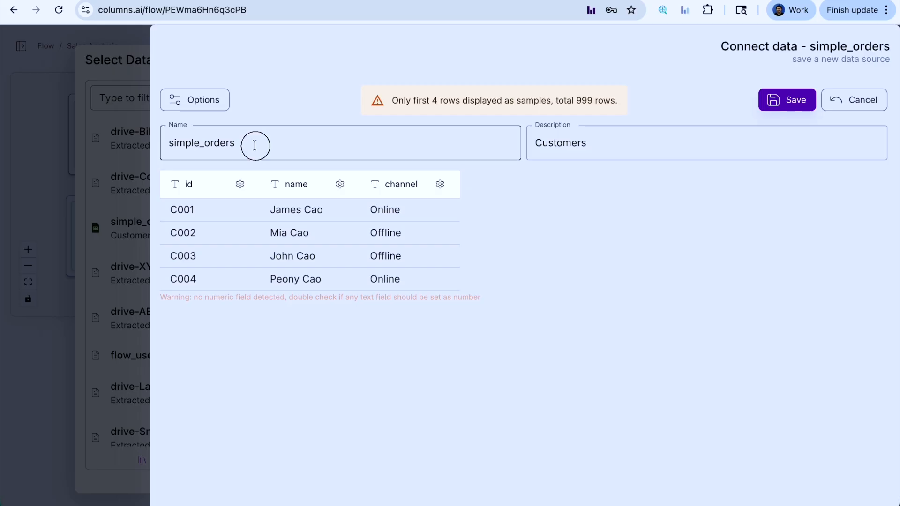
Name the connected data source "customers" and save it
{"action": "left_click", "coordinate": [253, 144]}
{"action": "type", "text": "custoemr"}
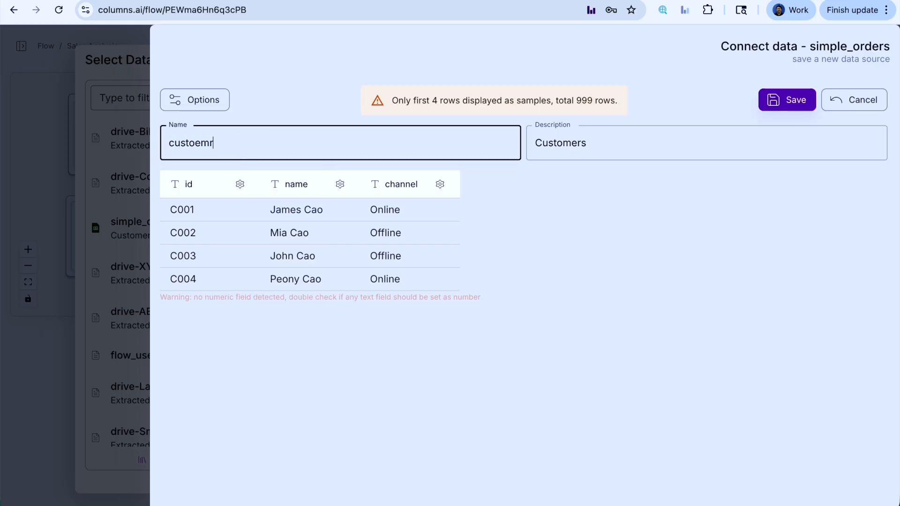
{"action": "key", "text": "BackSpace"}
{"action": "key", "text": "BackSpace"}
{"action": "key", "text": "BackSpace"}
{"action": "key", "text": "BackSpace"}
{"action": "key", "text": "BackSpace"}
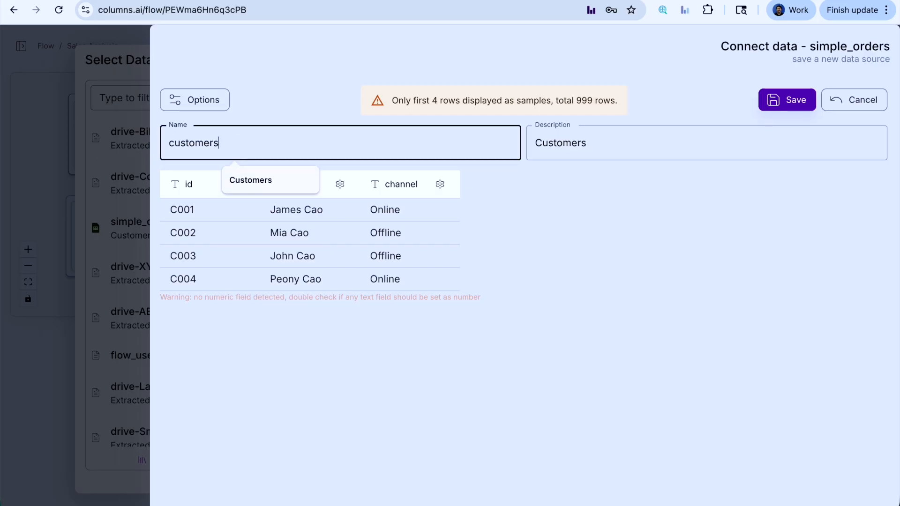
{"action": "left_click", "coordinate": [634, 212]}
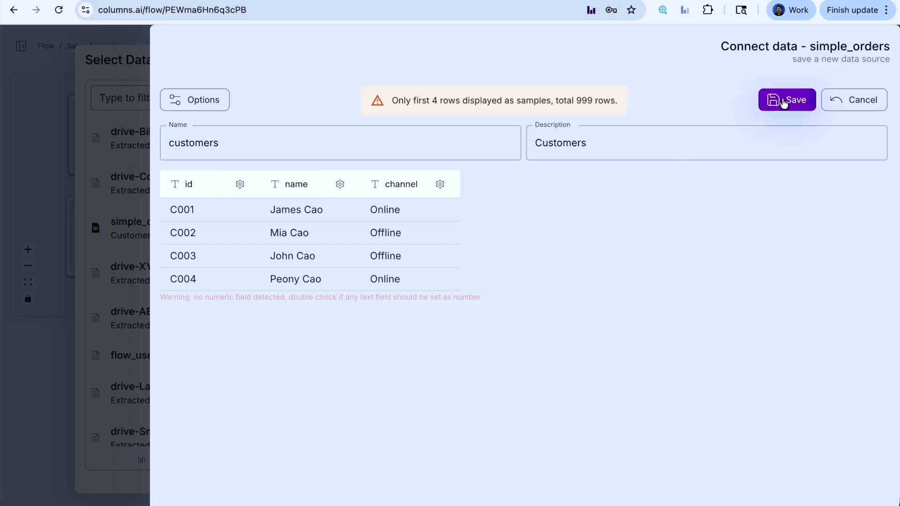
{"action": "left_click", "coordinate": [783, 100]}
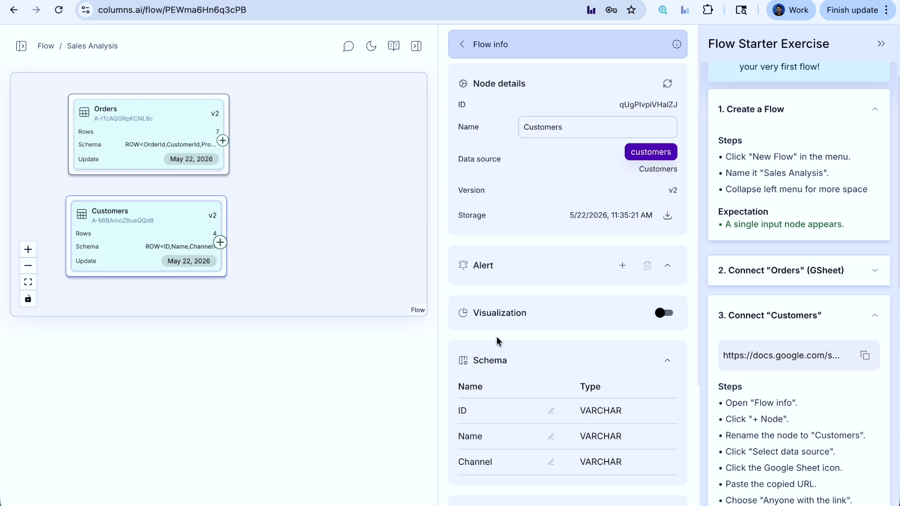
Check the Customers node's data preview, collapse the finished exercise steps and expand "Create First Name Column"
{"action": "scroll", "coordinate": [572, 365], "scroll_direction": "down", "scroll_amount": 4}
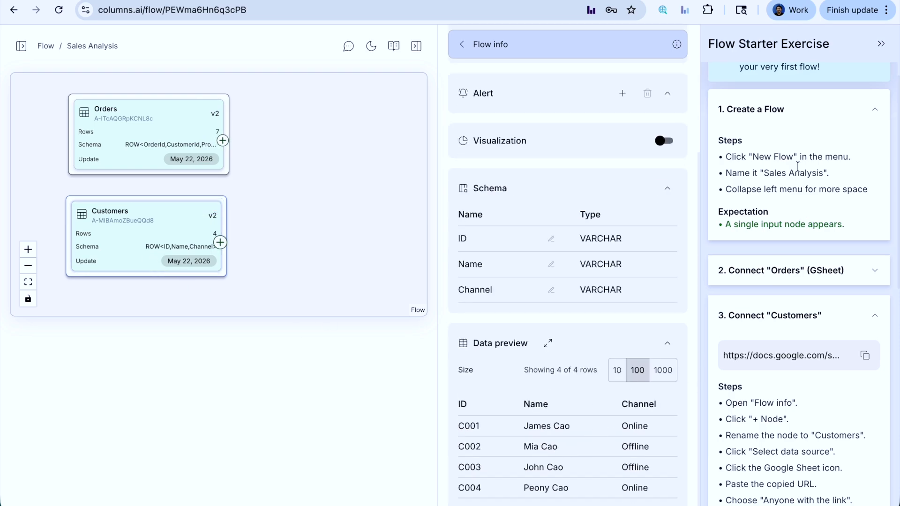
{"action": "left_click", "coordinate": [859, 111]}
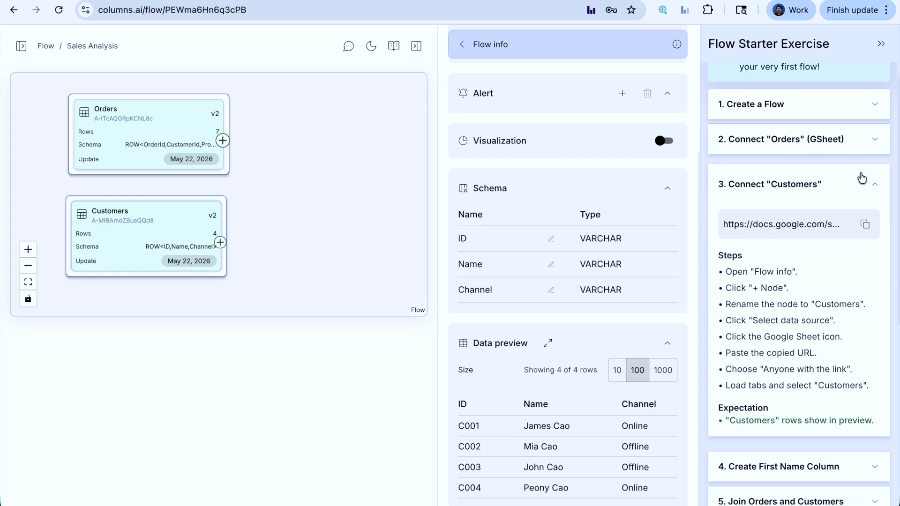
{"action": "left_click", "coordinate": [852, 198]}
{"action": "left_click", "coordinate": [802, 214]}
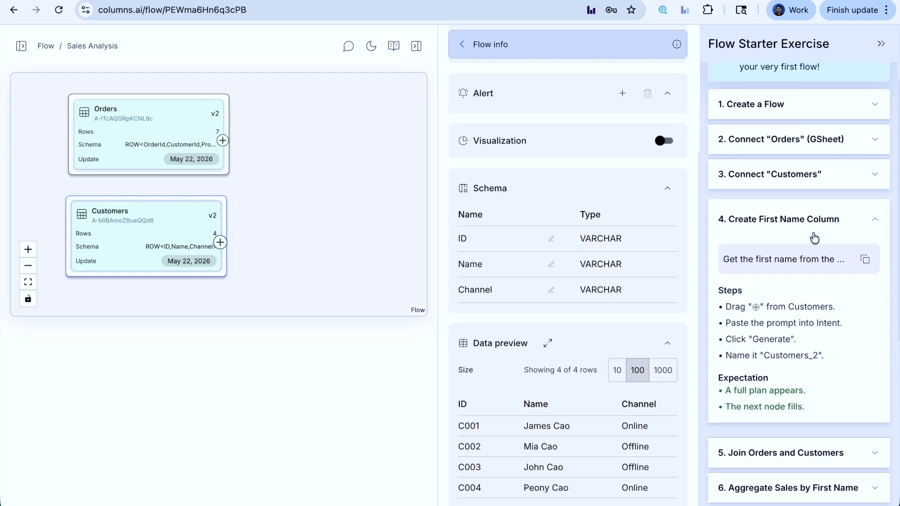
{"action": "scroll", "coordinate": [804, 255], "scroll_direction": "down", "scroll_amount": 2}
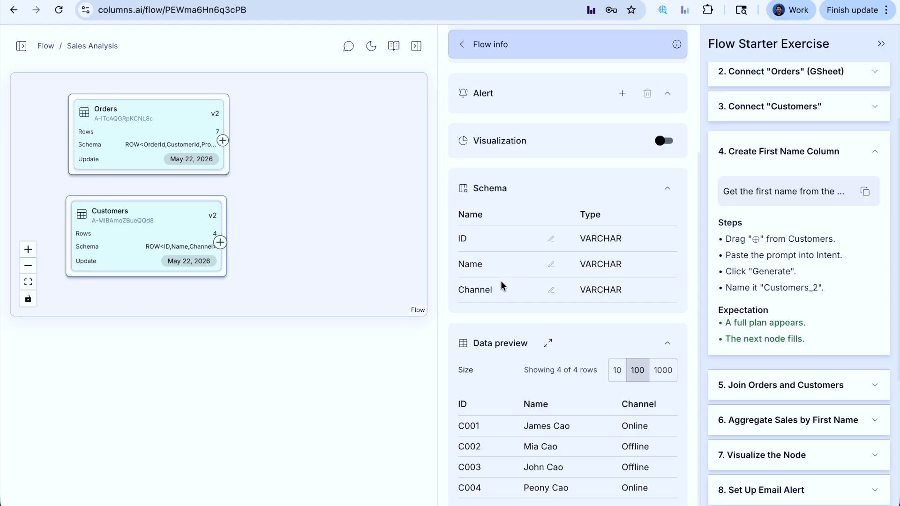
Make room on the canvas and extend a transform from the Customers node to a new node beside it
{"action": "scroll", "coordinate": [270, 212], "scroll_direction": "down", "scroll_amount": 1}
{"action": "scroll", "coordinate": [270, 211], "scroll_direction": "down", "scroll_amount": 2}
{"action": "left_click_drag", "start_coordinate": [329, 225], "coordinate": [243, 212]}
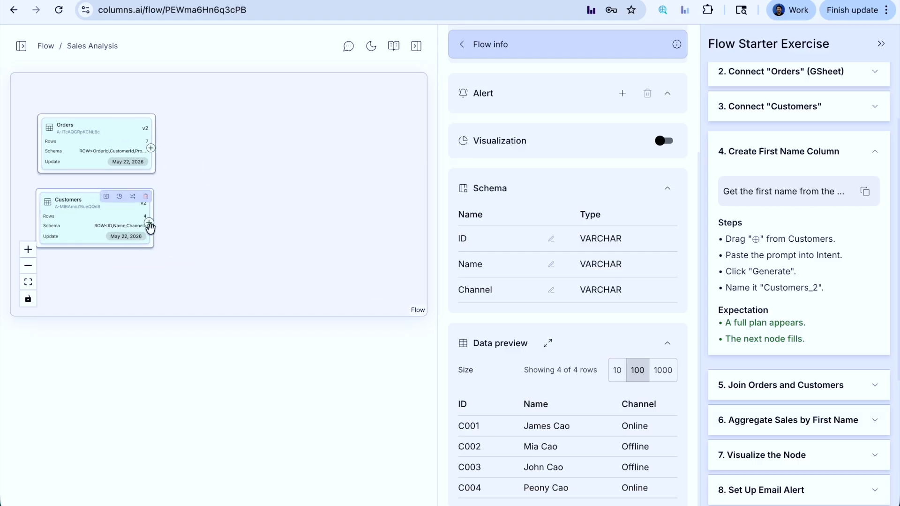
{"action": "left_click_drag", "start_coordinate": [150, 221], "coordinate": [305, 221]}
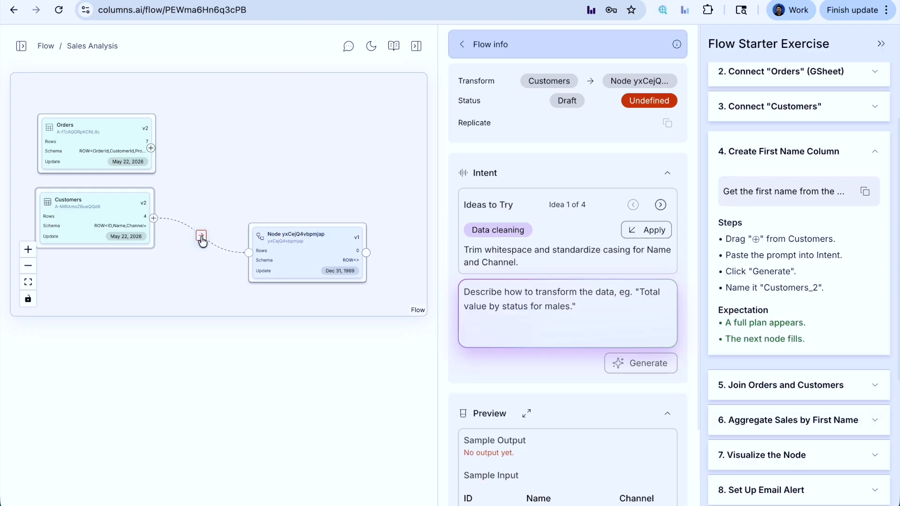
Fill the transform's intent with the exercise prompt "Get the first name from the name column and save it as a new column."
{"action": "left_click", "coordinate": [514, 310]}
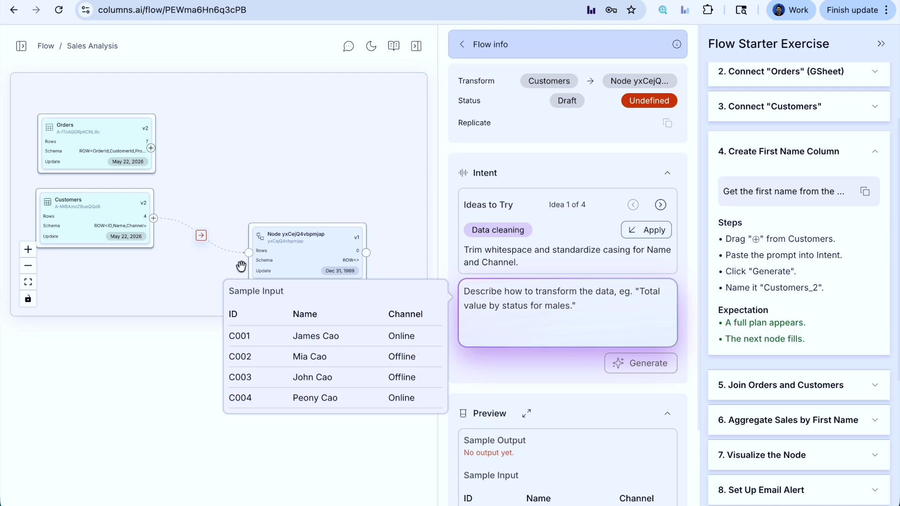
{"action": "left_click", "coordinate": [202, 235]}
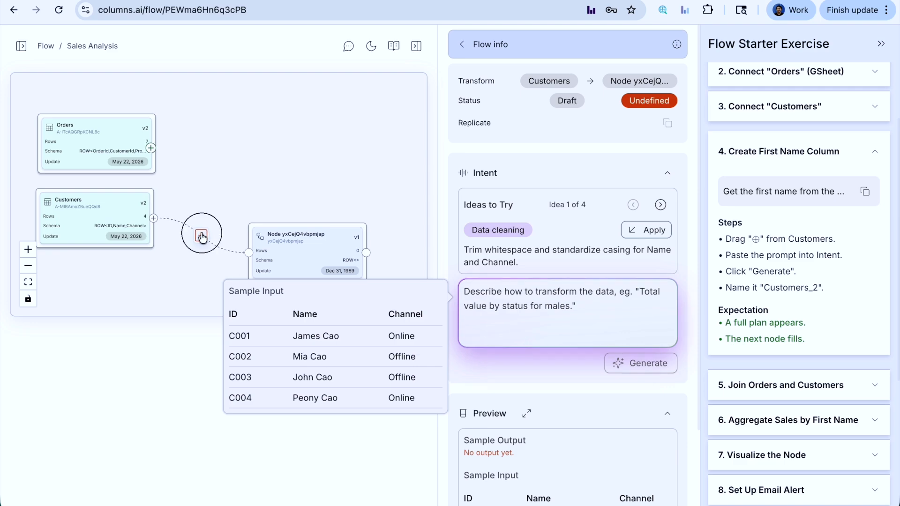
{"action": "left_click", "coordinate": [503, 303]}
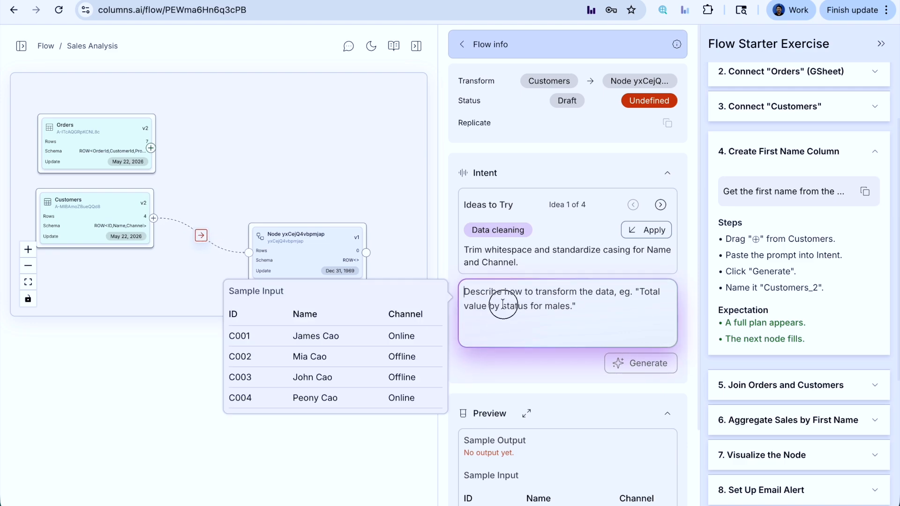
{"action": "left_click", "coordinate": [864, 192]}
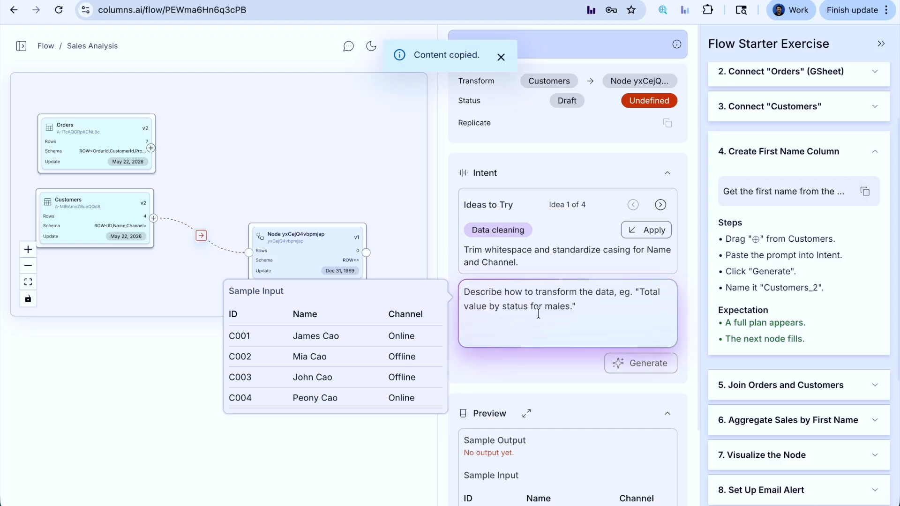
{"action": "left_click", "coordinate": [537, 311]}
{"action": "key", "text": "ctrl+v"}
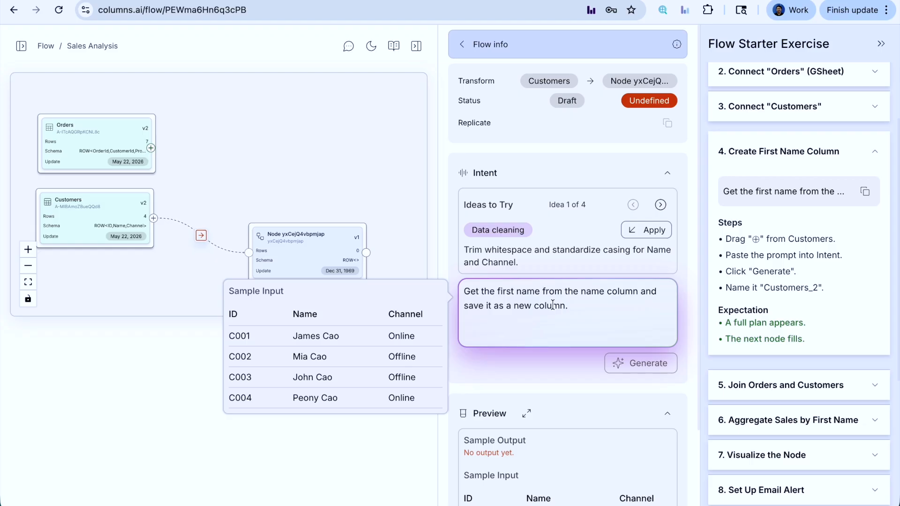
Review the first-name intent text and generate the transform from it
{"action": "left_click_drag", "start_coordinate": [597, 305], "coordinate": [472, 298]}
{"action": "left_click", "coordinate": [578, 317]}
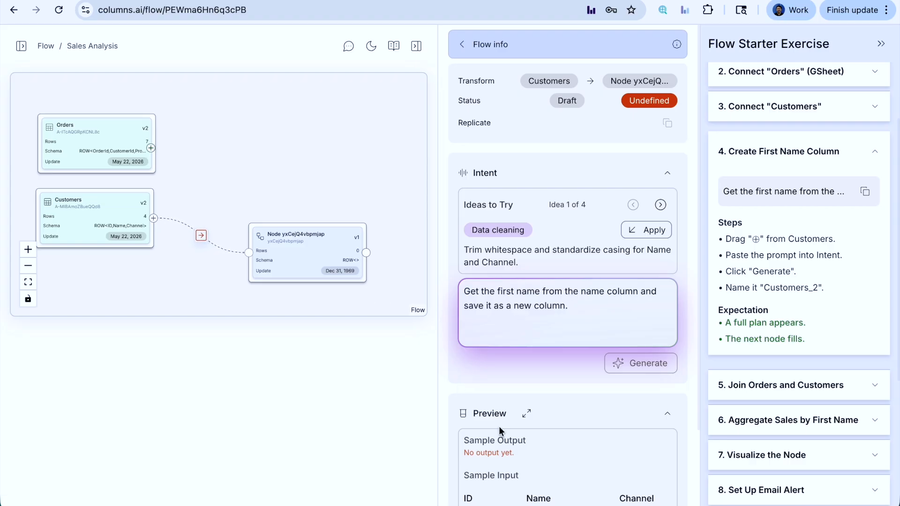
{"action": "scroll", "coordinate": [562, 429], "scroll_direction": "down", "scroll_amount": 1}
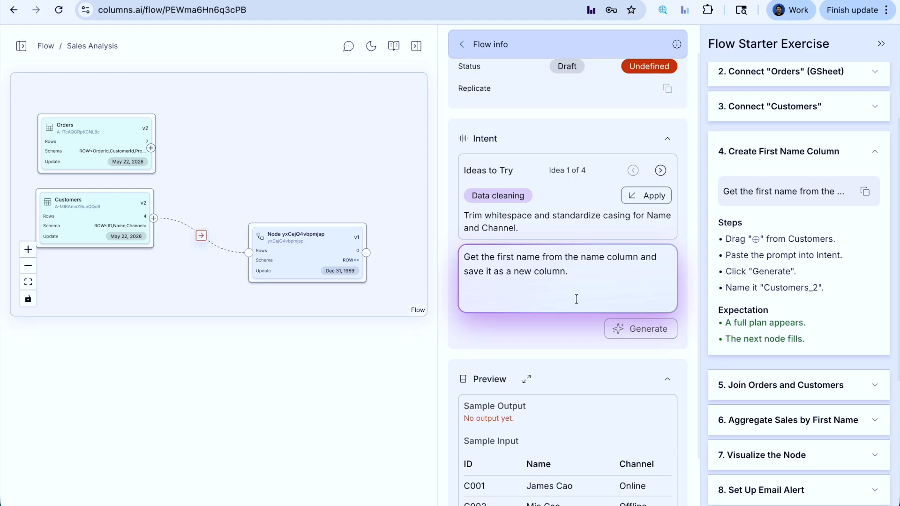
{"action": "left_click", "coordinate": [651, 333]}
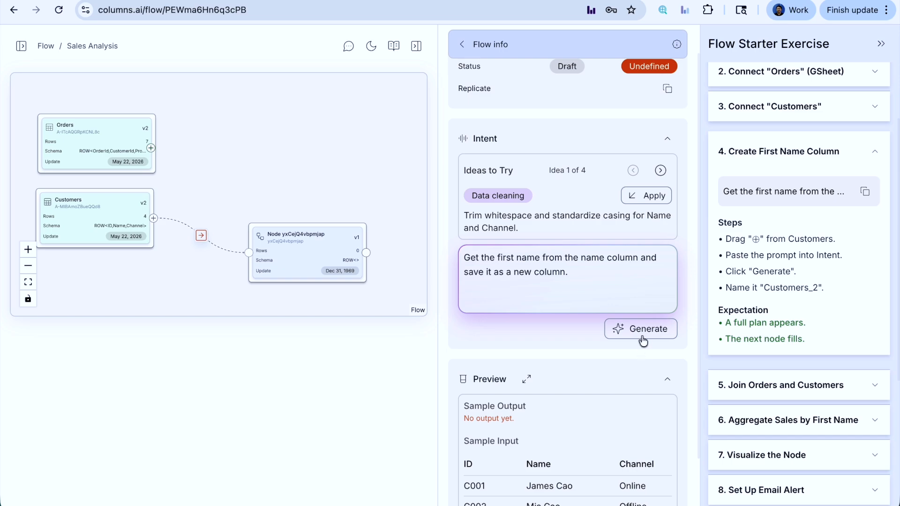
Generate the first-name transform and check the resulting node's schema and data preview
{"action": "left_click", "coordinate": [646, 330]}
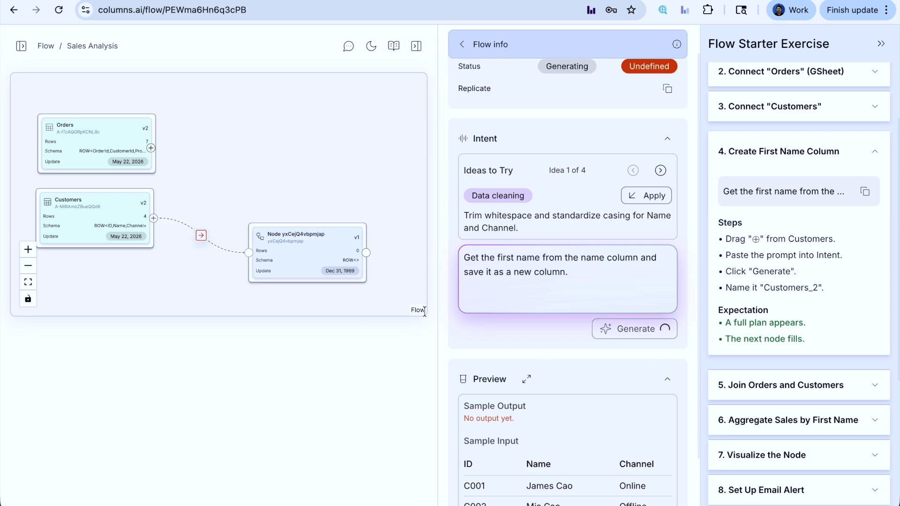
{"action": "scroll", "coordinate": [502, 271], "scroll_direction": "down", "scroll_amount": 1}
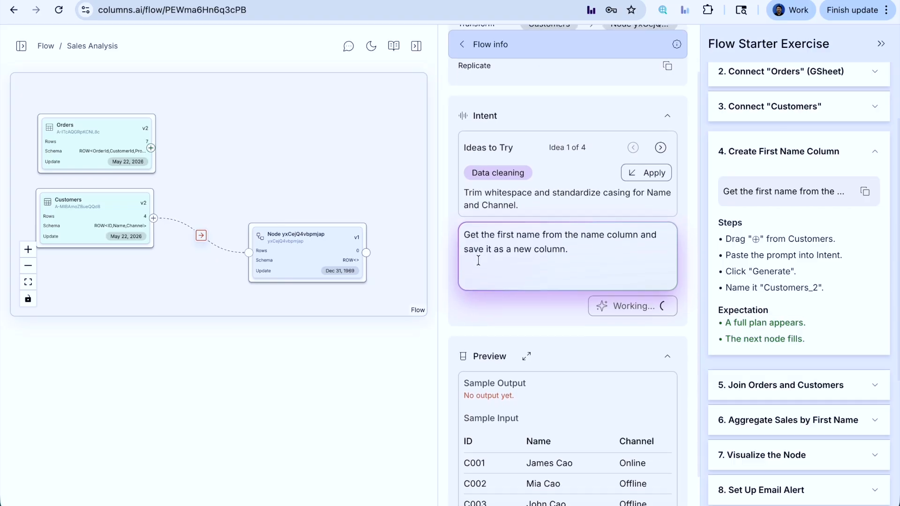
{"action": "scroll", "coordinate": [496, 259], "scroll_direction": "down", "scroll_amount": 3}
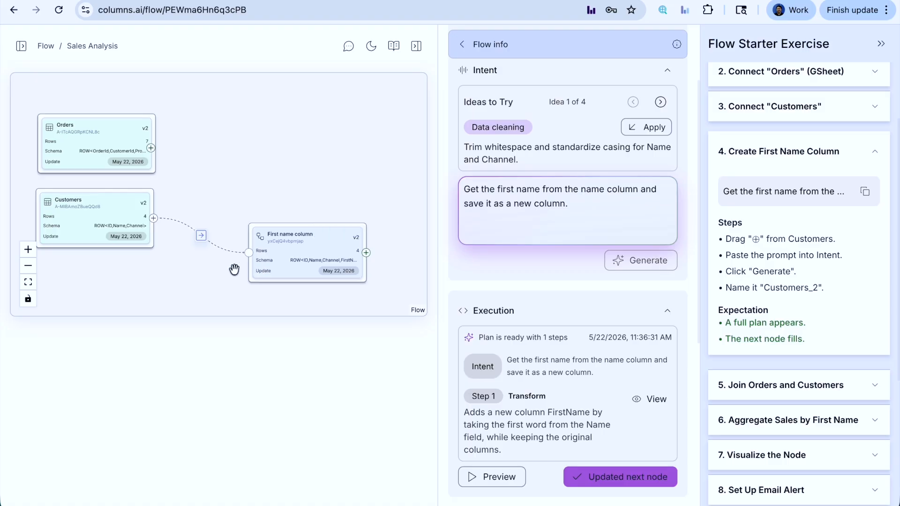
{"action": "scroll", "coordinate": [545, 356], "scroll_direction": "down", "scroll_amount": 1}
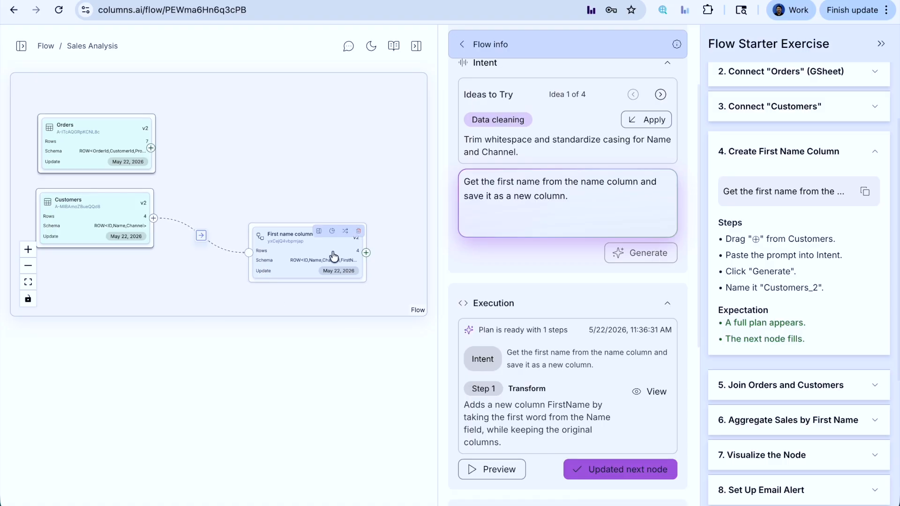
{"action": "left_click", "coordinate": [324, 259]}
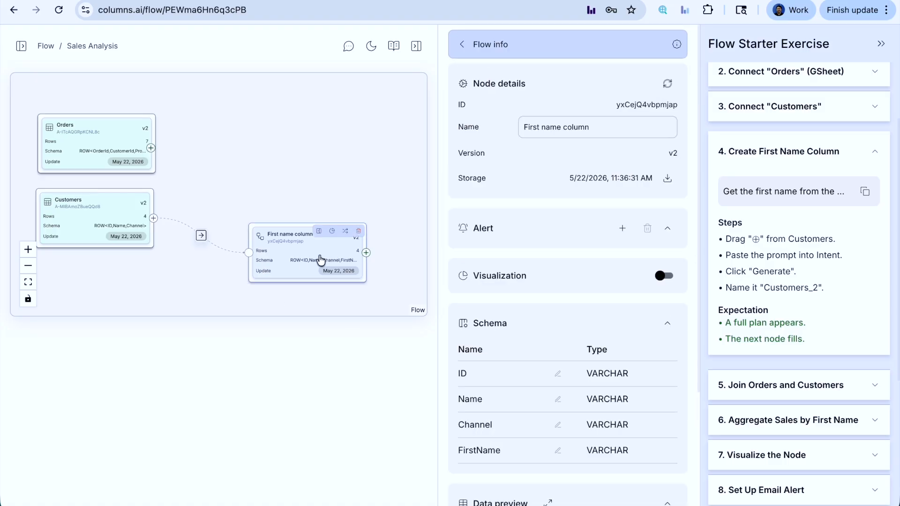
{"action": "scroll", "coordinate": [553, 301], "scroll_direction": "down", "scroll_amount": 4}
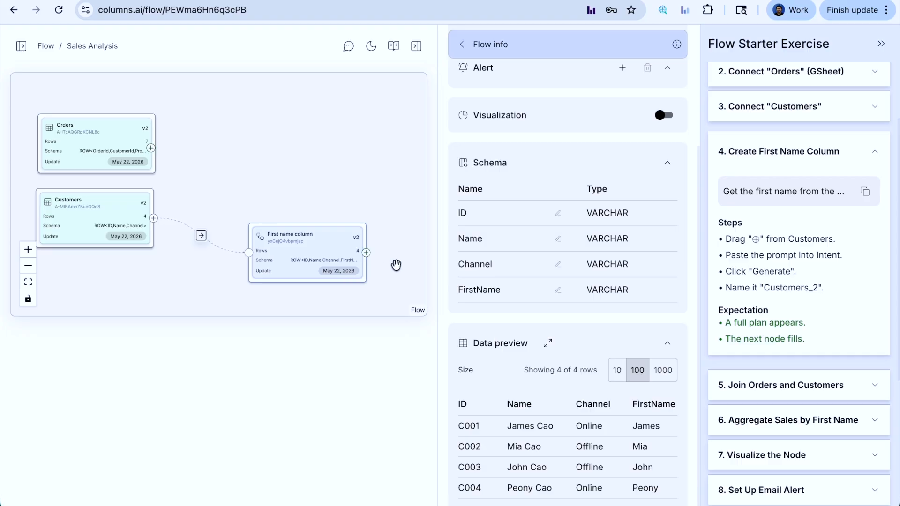
Rearrange the canvas so the Orders node sits above the First name column node, leaving space beside both
{"action": "left_click_drag", "start_coordinate": [93, 143], "coordinate": [226, 126]}
{"action": "left_click_drag", "start_coordinate": [365, 177], "coordinate": [338, 177]}
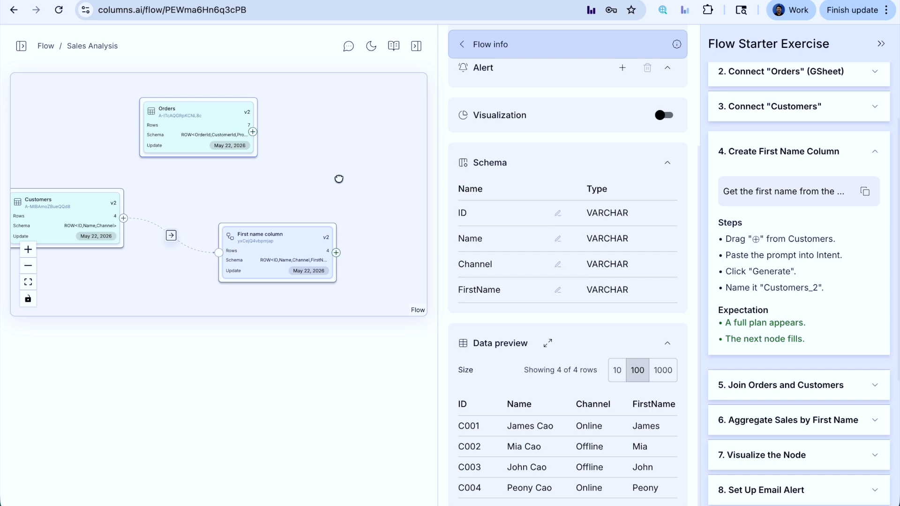
{"action": "left_click_drag", "start_coordinate": [297, 255], "coordinate": [240, 250]}
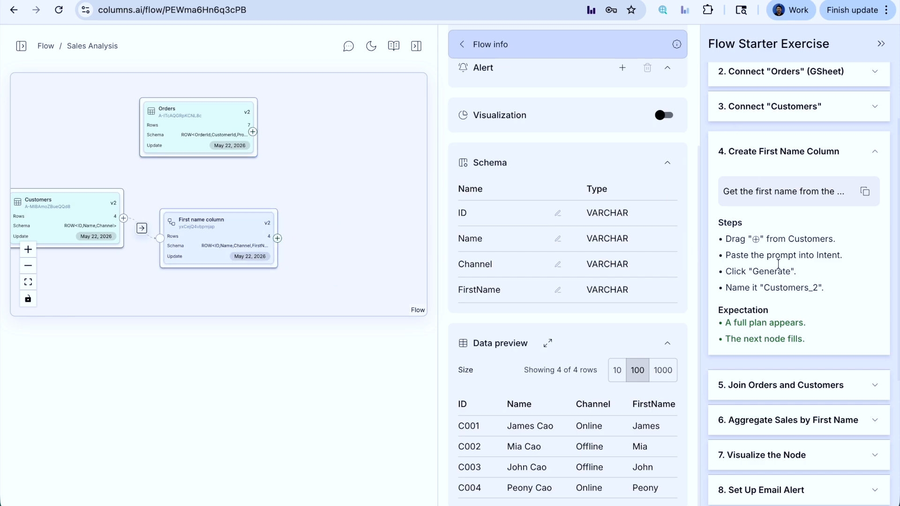
Collapse the "Create First Name Column" exercise step and expand "Join Orders and Customers"
{"action": "left_click", "coordinate": [851, 147]}
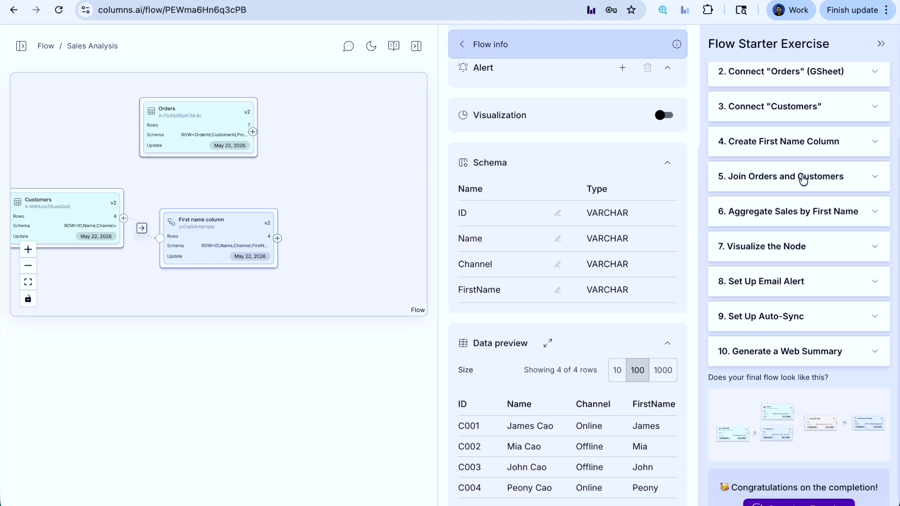
{"action": "left_click", "coordinate": [803, 178]}
{"action": "scroll", "coordinate": [792, 167], "scroll_direction": "up", "scroll_amount": 2}
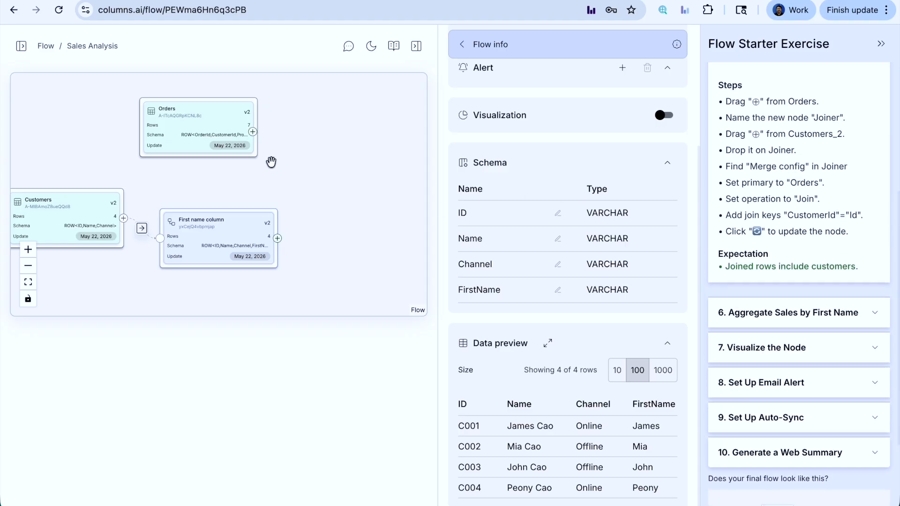
Extend the Orders node to a new node and connect the First name column node into that same node
{"action": "left_click_drag", "start_coordinate": [253, 132], "coordinate": [360, 192]}
{"action": "left_click", "coordinate": [352, 200]}
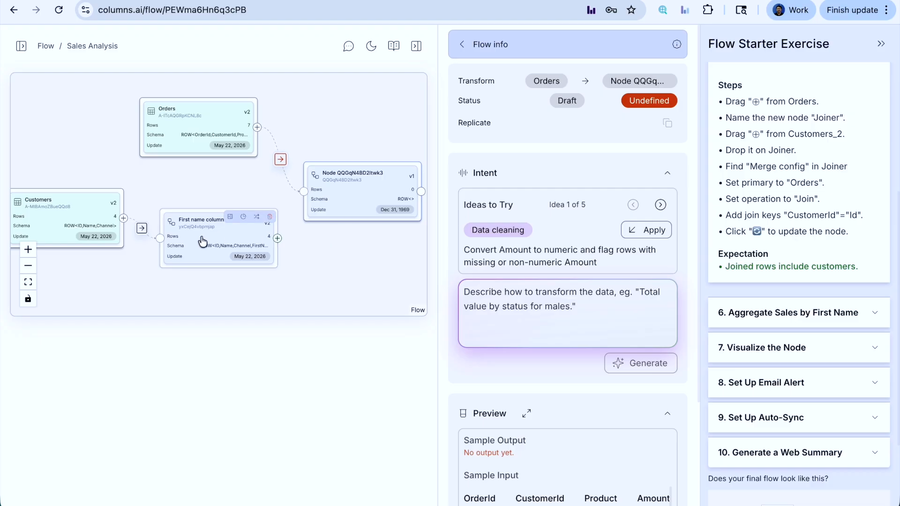
{"action": "left_click_drag", "start_coordinate": [277, 238], "coordinate": [324, 185]}
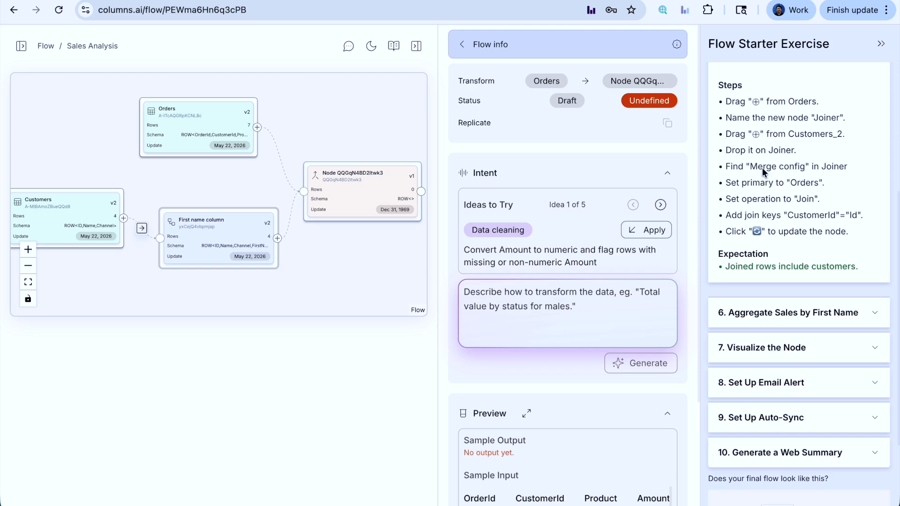
Examine the join instructions, the First name column node's details, the new merge node's settings and the Orders node's schema and data preview
{"action": "scroll", "coordinate": [762, 168], "scroll_direction": "up", "scroll_amount": 3}
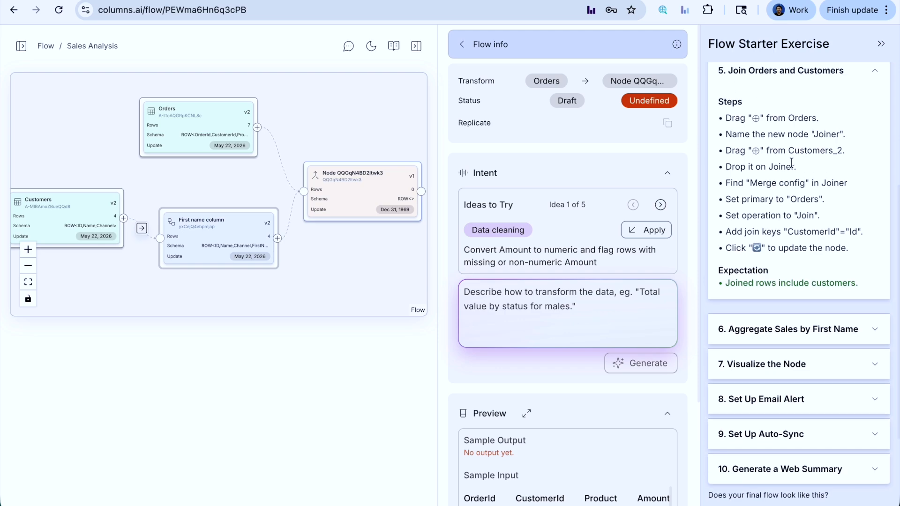
{"action": "left_click", "coordinate": [216, 238]}
{"action": "triple_click", "coordinate": [612, 127]}
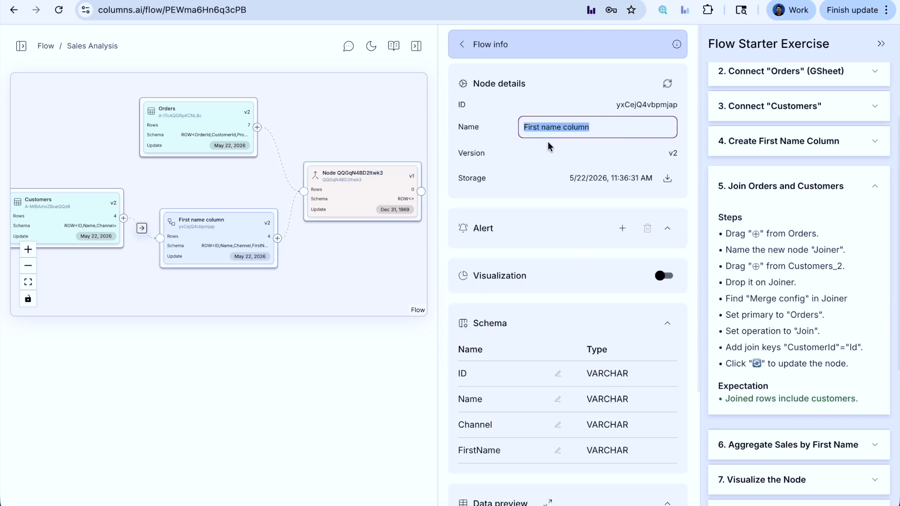
{"action": "left_click", "coordinate": [356, 203]}
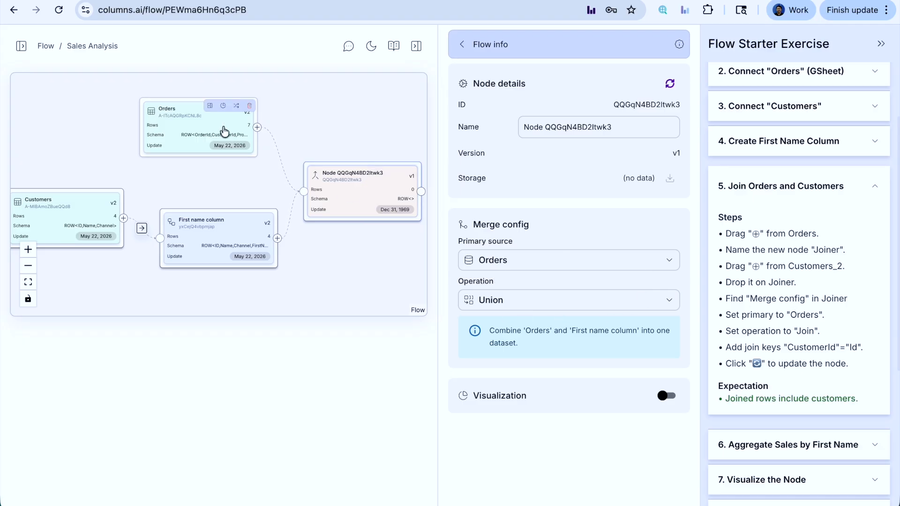
{"action": "left_click", "coordinate": [212, 135]}
{"action": "scroll", "coordinate": [516, 356], "scroll_direction": "down", "scroll_amount": 5}
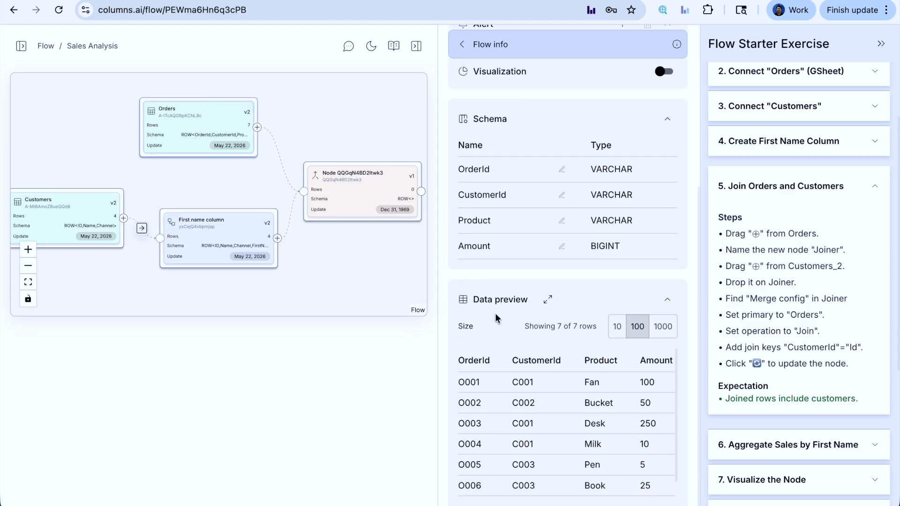
{"action": "scroll", "coordinate": [583, 295], "scroll_direction": "down", "scroll_amount": 1}
Set the merge node's operation to Join, keeping Orders as the primary source
{"action": "left_click", "coordinate": [356, 199]}
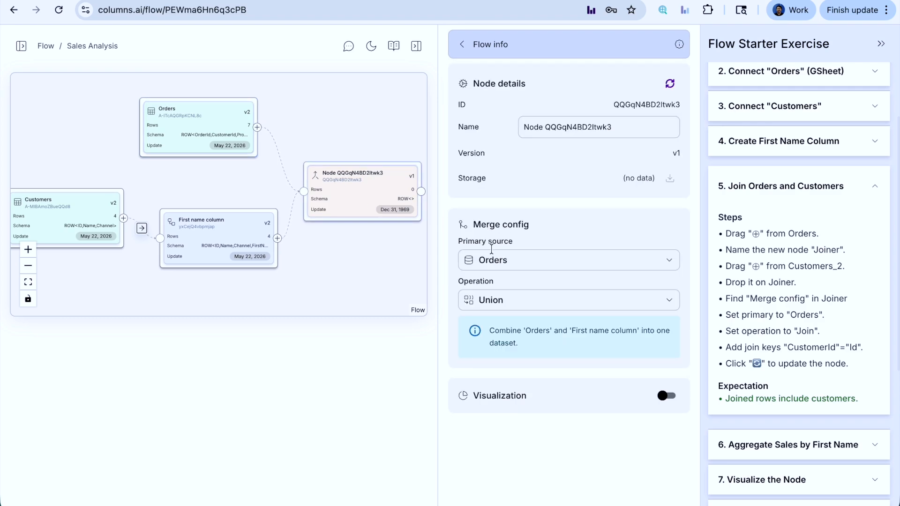
{"action": "left_click", "coordinate": [540, 302]}
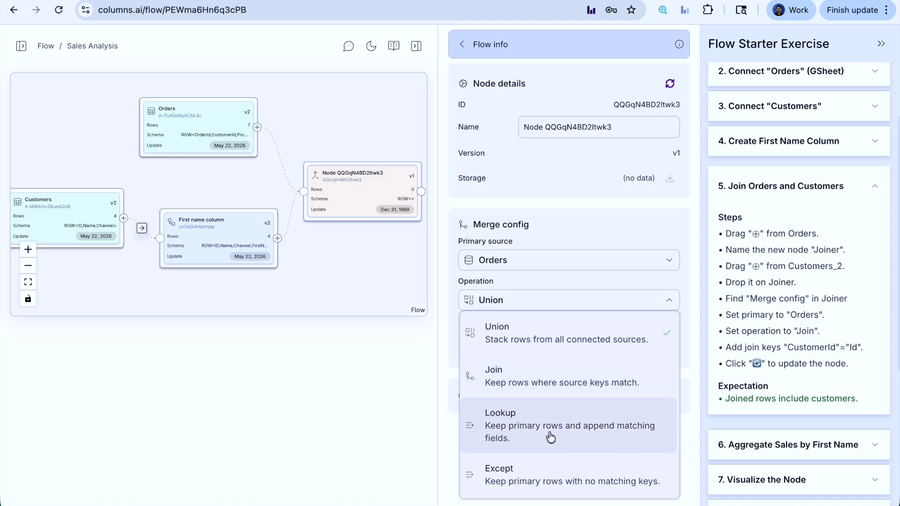
{"action": "left_click", "coordinate": [542, 389]}
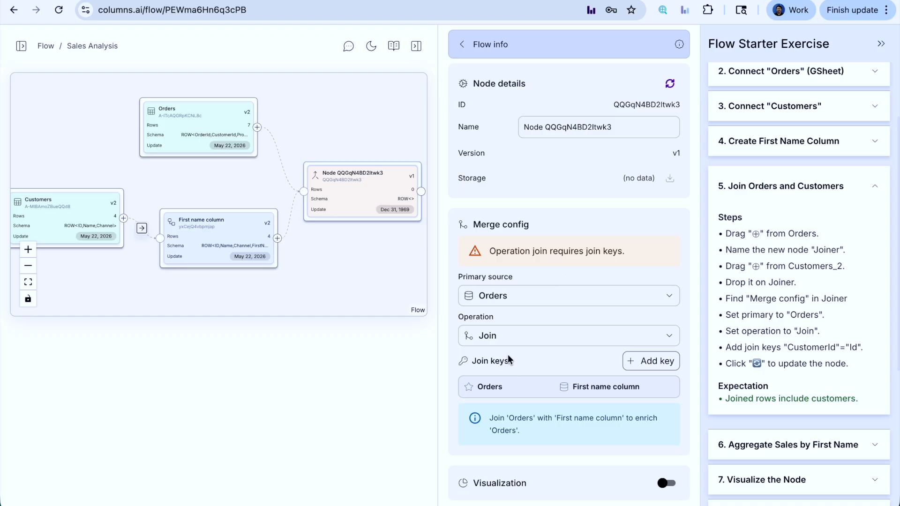
Add a join key matching CustomerId from Orders with ID from First name column
{"action": "left_click", "coordinate": [655, 364]}
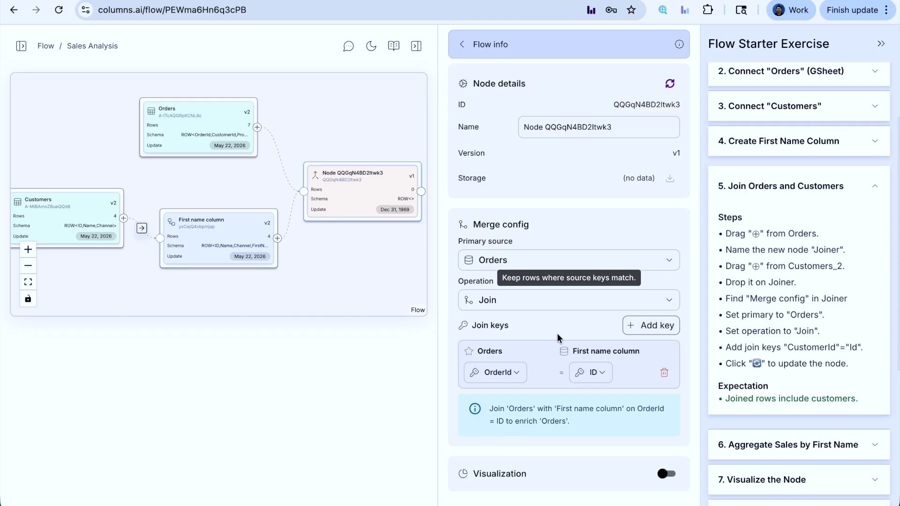
{"action": "left_click", "coordinate": [515, 373]}
{"action": "left_click", "coordinate": [507, 426]}
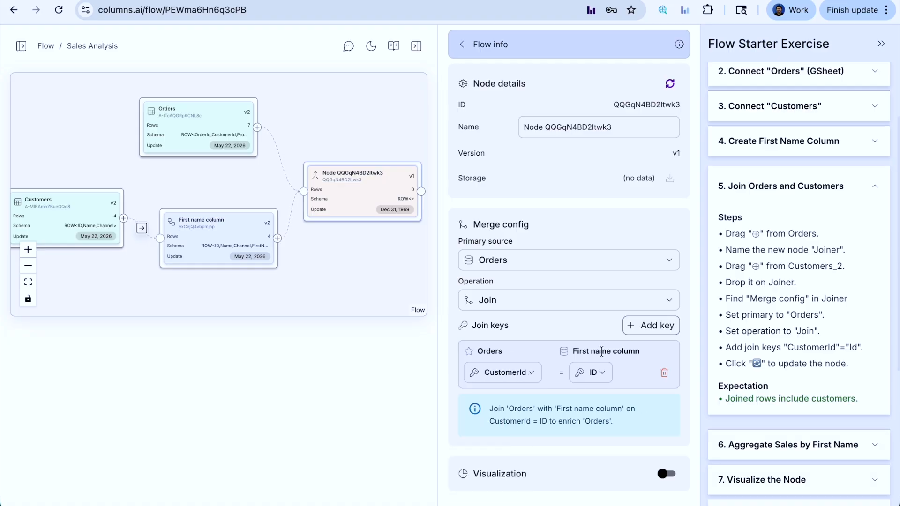
{"action": "left_click", "coordinate": [583, 373]}
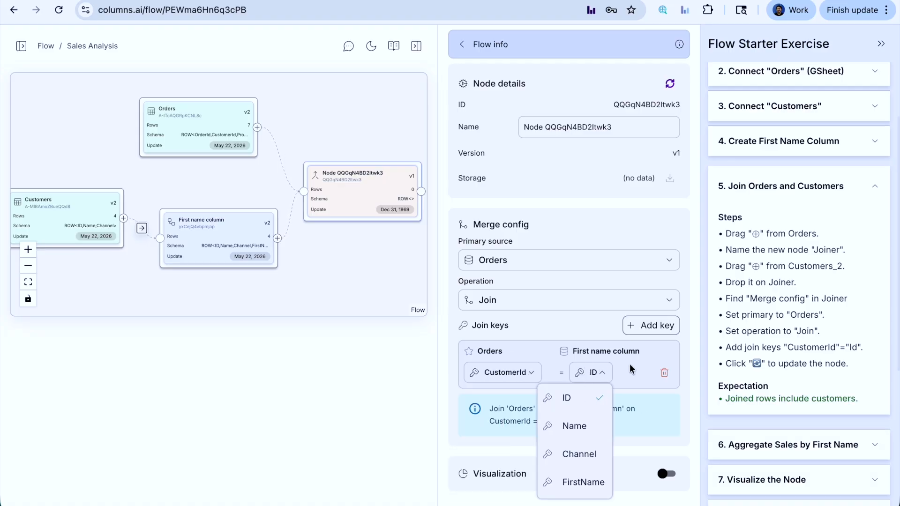
{"action": "left_click", "coordinate": [591, 373]}
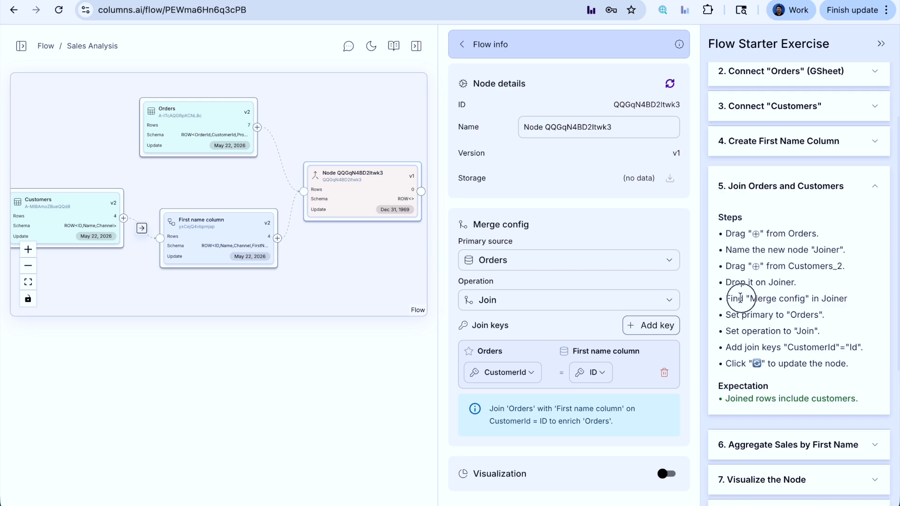
Review the exercise's merge instructions and update the merge node with the configured join
{"action": "left_click_drag", "start_coordinate": [736, 315], "coordinate": [827, 359]}
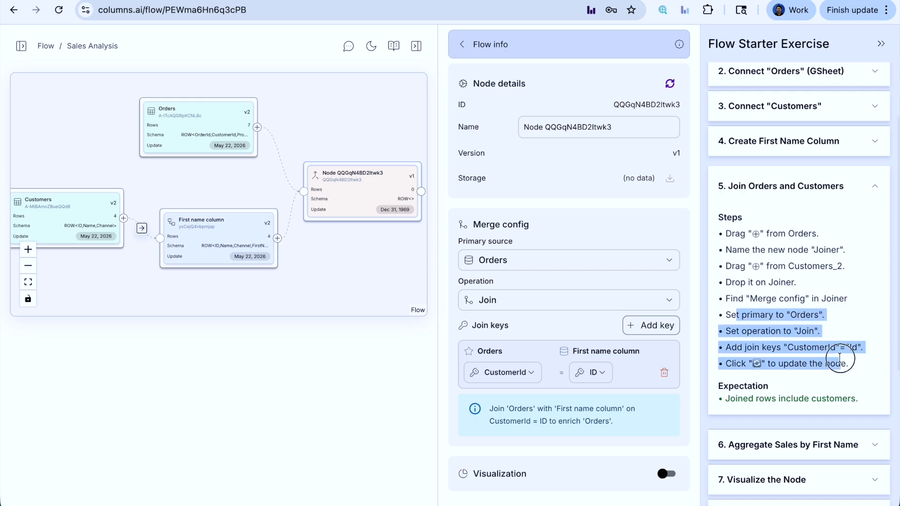
{"action": "left_click", "coordinate": [825, 361]}
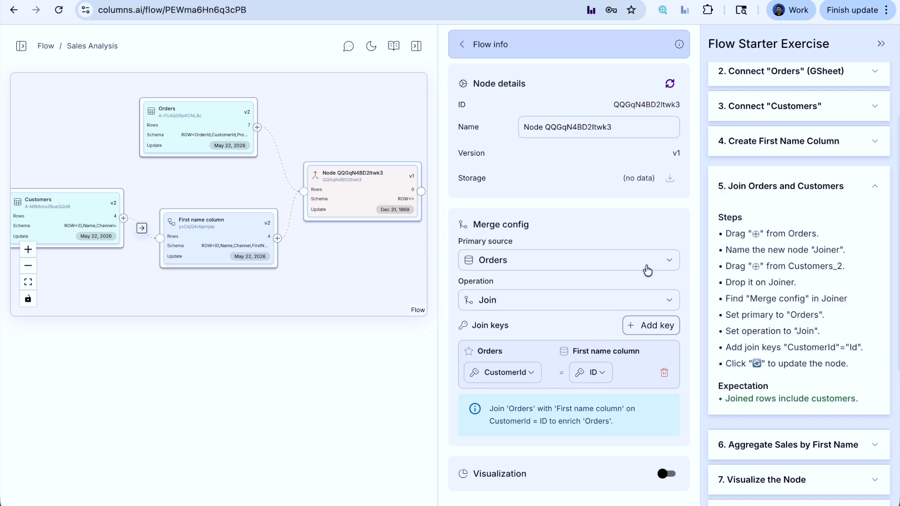
{"action": "left_click", "coordinate": [670, 86]}
{"action": "left_click", "coordinate": [669, 83]}
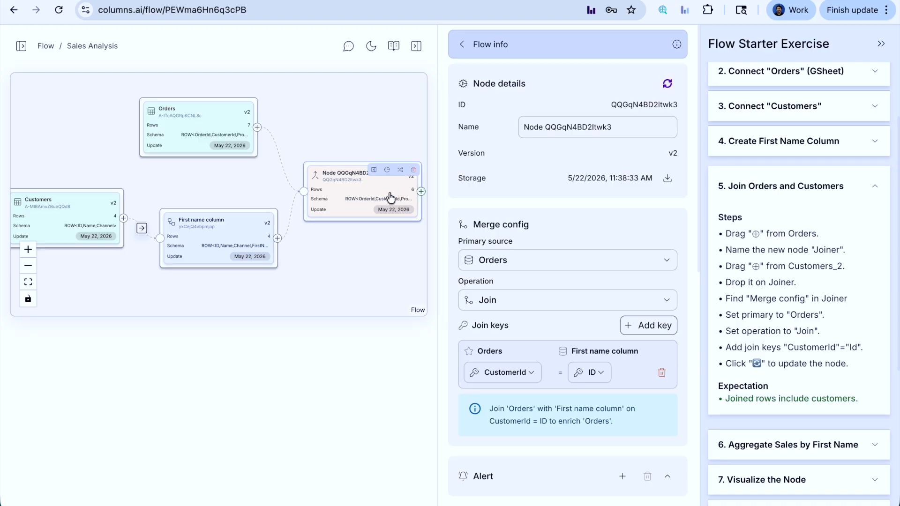
Compare the Orders node with the merged node, examining the merged schema and the enlarged preview of the joined rows
{"action": "left_click", "coordinate": [192, 132]}
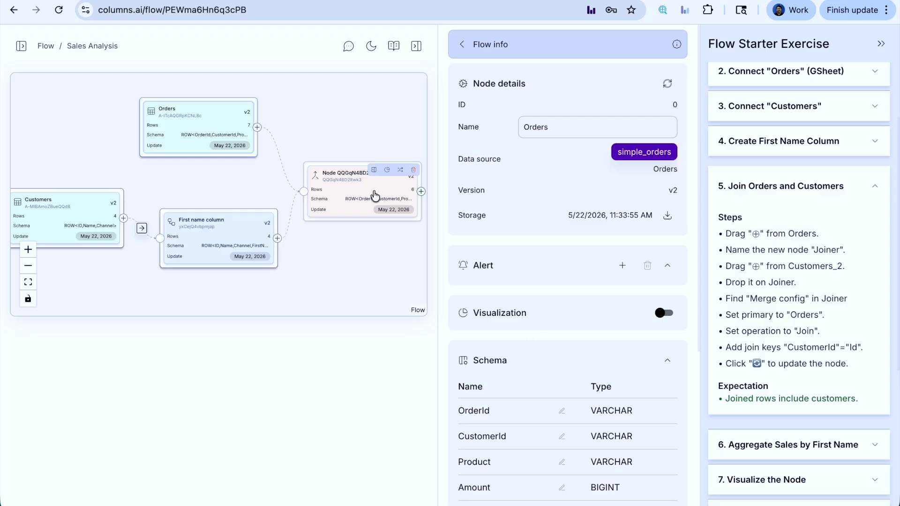
{"action": "left_click", "coordinate": [350, 198]}
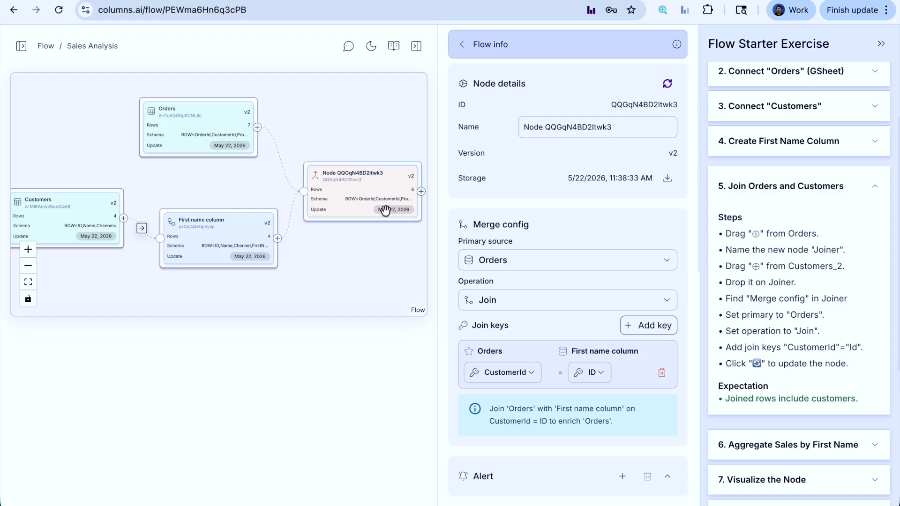
{"action": "scroll", "coordinate": [556, 323], "scroll_direction": "down", "scroll_amount": 8}
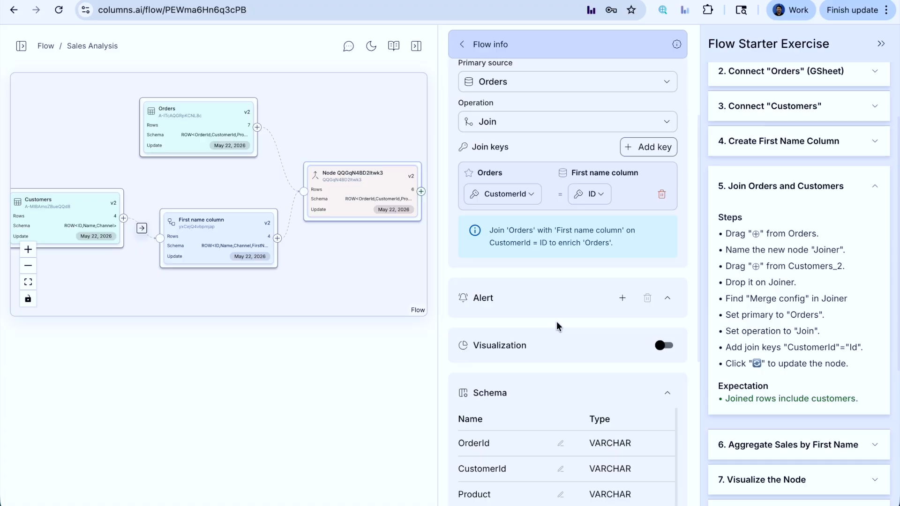
{"action": "scroll", "coordinate": [654, 393], "scroll_direction": "down", "scroll_amount": 2}
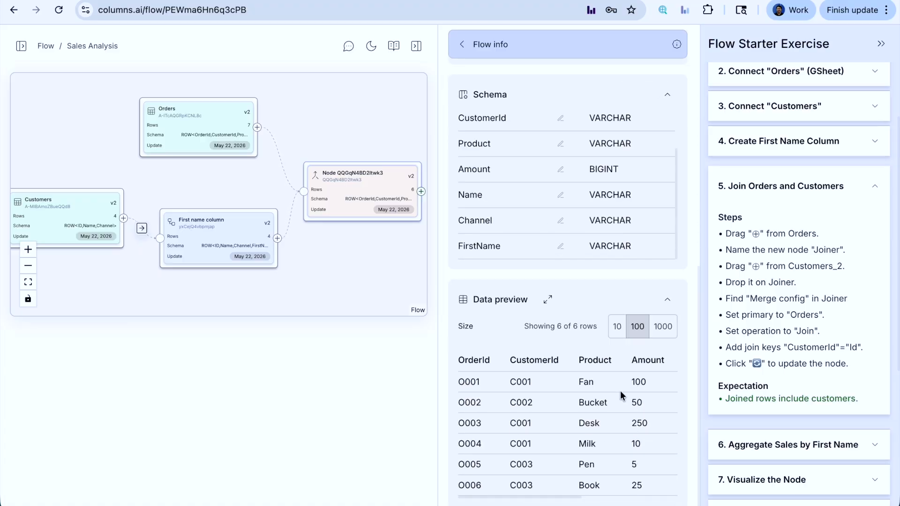
{"action": "left_click", "coordinate": [547, 299]}
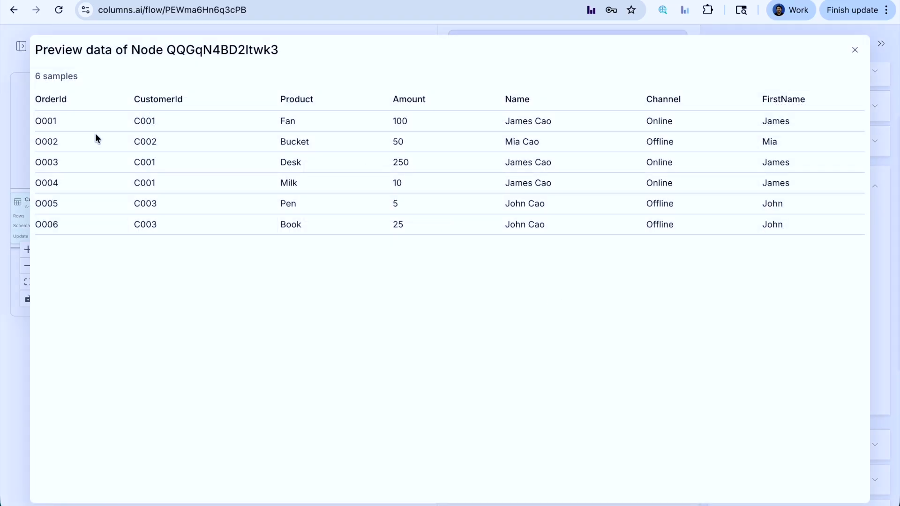
{"action": "left_click_drag", "start_coordinate": [47, 116], "coordinate": [497, 139]}
{"action": "left_click", "coordinate": [509, 148]}
{"action": "left_click", "coordinate": [854, 50]}
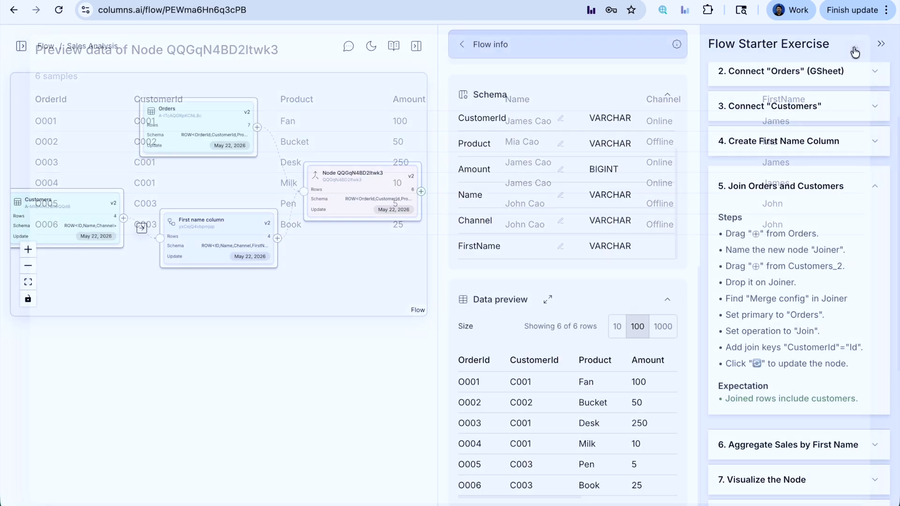
Expand the "Aggregate Sales by First Name" exercise step and extend a transform from the merge node to a new node beside it
{"action": "left_click", "coordinate": [371, 266]}
{"action": "left_click_drag", "start_coordinate": [371, 266], "coordinate": [185, 260]}
{"action": "scroll", "coordinate": [205, 249], "scroll_direction": "down", "scroll_amount": 2}
{"action": "left_click_drag", "start_coordinate": [263, 277], "coordinate": [306, 274]}
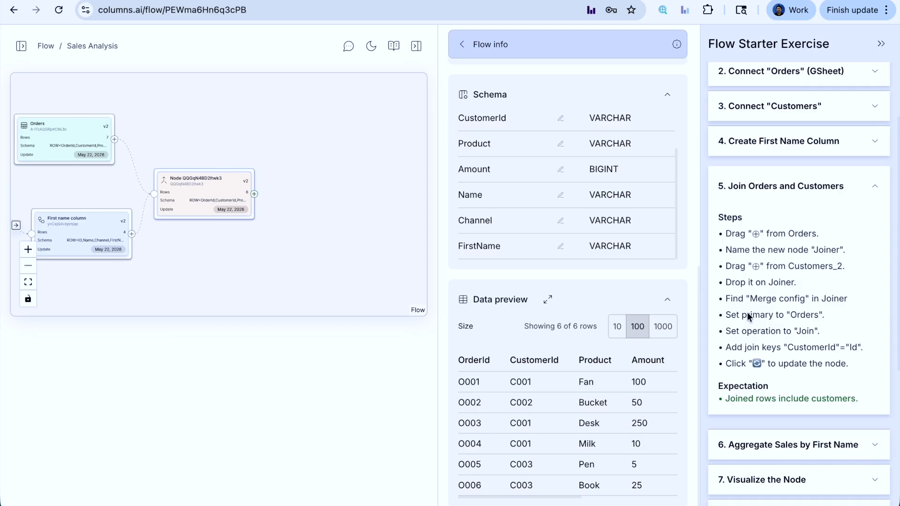
{"action": "left_click", "coordinate": [848, 180]}
{"action": "left_click", "coordinate": [809, 218]}
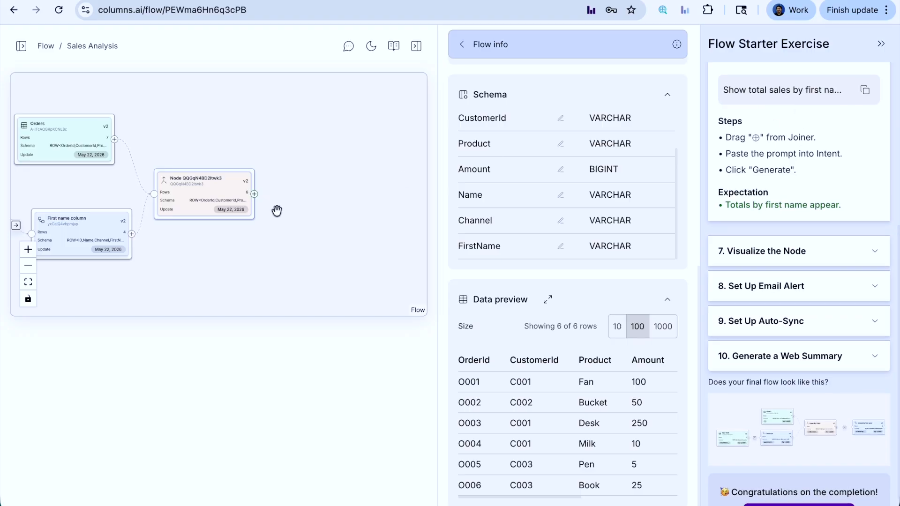
{"action": "left_click_drag", "start_coordinate": [254, 194], "coordinate": [349, 194]}
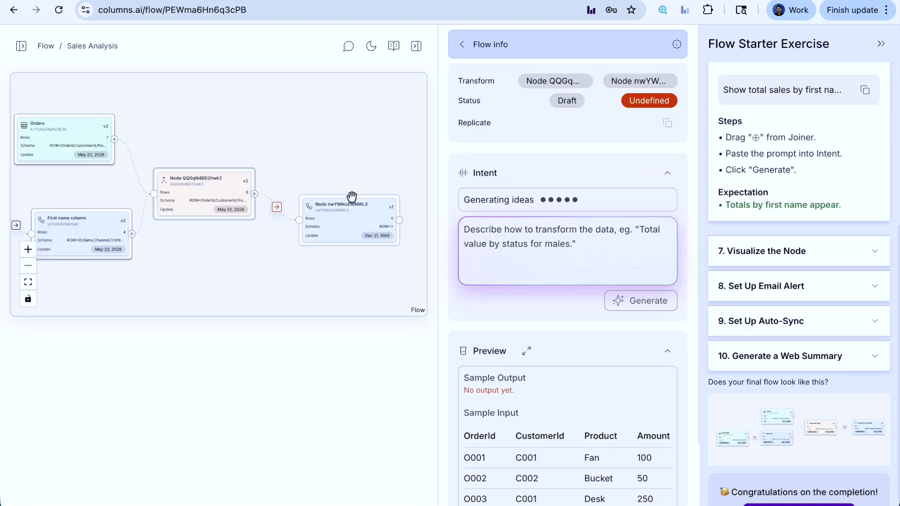
Generate the new node's transform from the exercise's copied prompt "Show total sales by first name."
{"action": "left_click", "coordinate": [862, 92]}
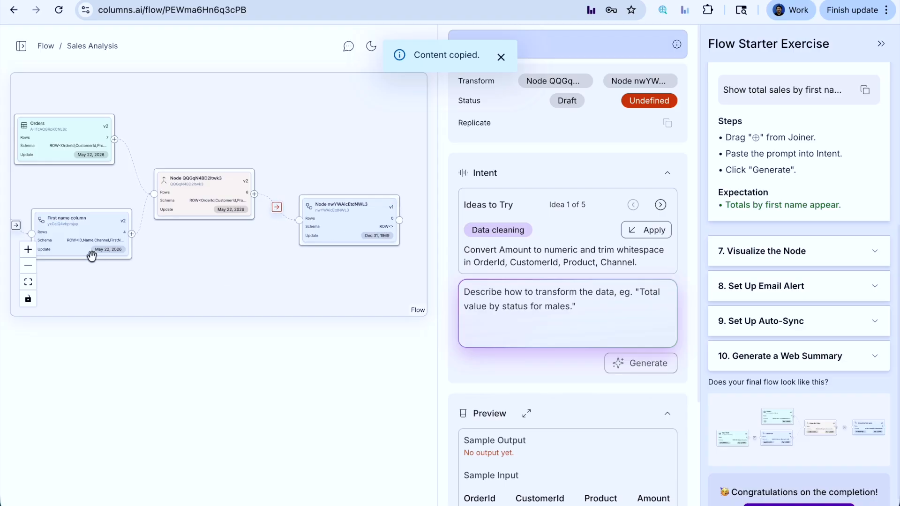
{"action": "left_click", "coordinate": [557, 293]}
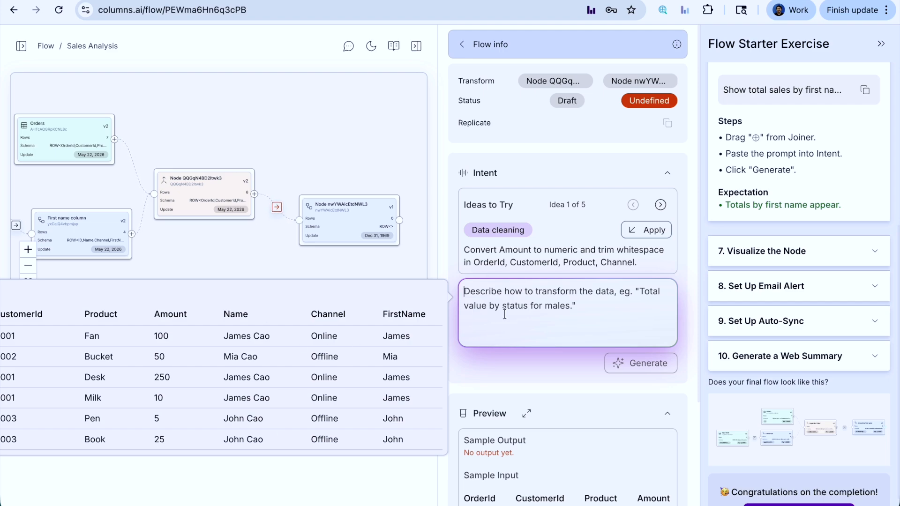
{"action": "key", "text": "ctrl+v"}
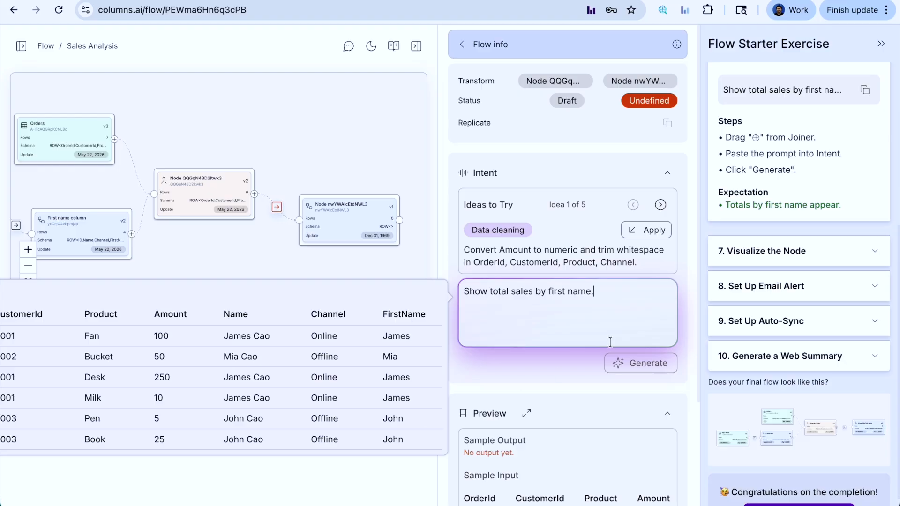
{"action": "left_click", "coordinate": [579, 359]}
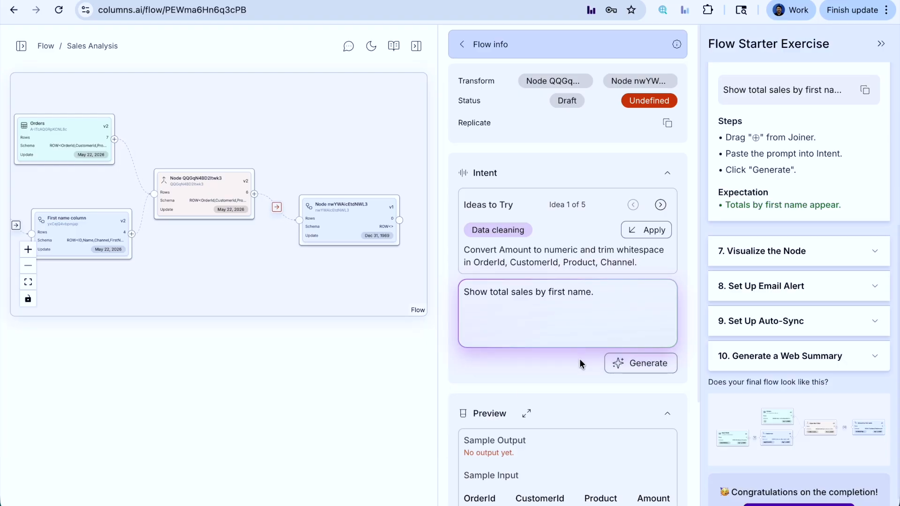
{"action": "left_click", "coordinate": [647, 365]}
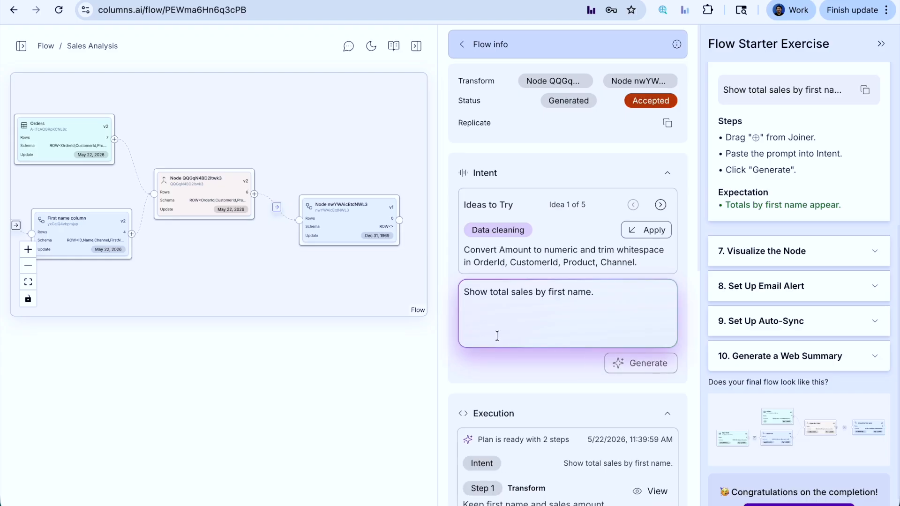
Review the generated execution plan and examine the FirstName and TotalSales rows in the sample output
{"action": "scroll", "coordinate": [560, 394], "scroll_direction": "down", "scroll_amount": 4}
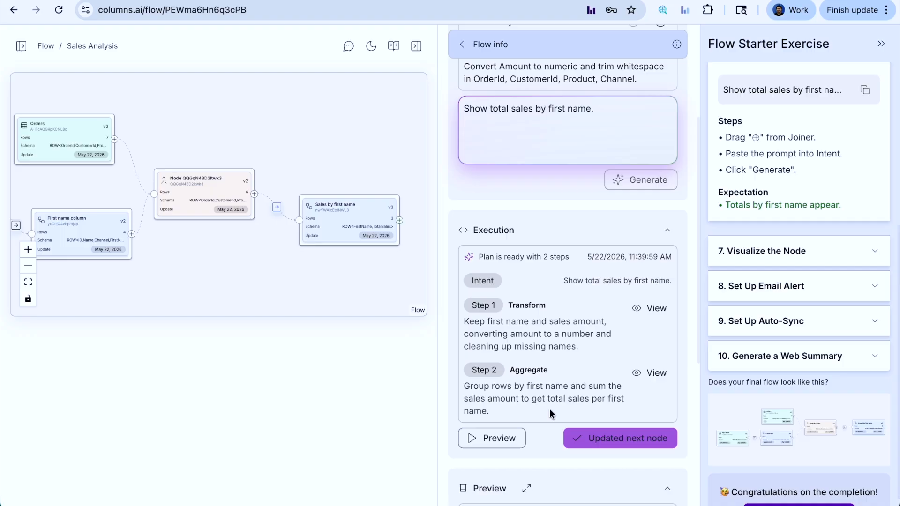
{"action": "scroll", "coordinate": [553, 343], "scroll_direction": "down", "scroll_amount": 6}
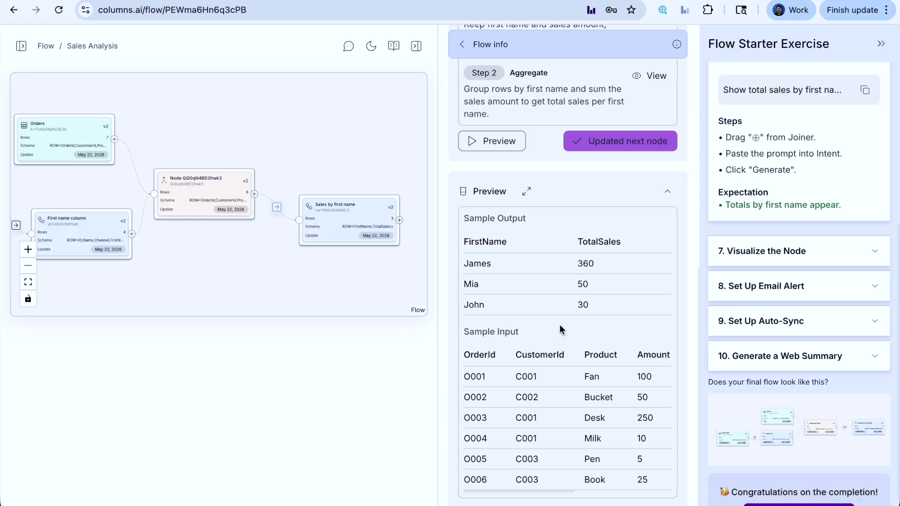
{"action": "double_click", "coordinate": [477, 262]}
{"action": "double_click", "coordinate": [468, 285]}
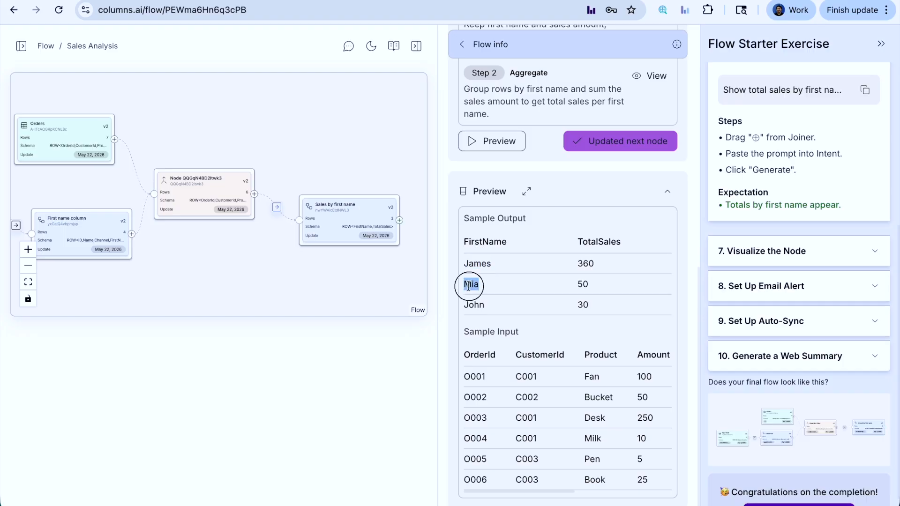
{"action": "double_click", "coordinate": [471, 305]}
{"action": "left_click", "coordinate": [469, 264]}
{"action": "double_click", "coordinate": [468, 264]}
{"action": "left_click", "coordinate": [471, 280]}
{"action": "double_click", "coordinate": [478, 261]}
{"action": "left_click", "coordinate": [460, 279]}
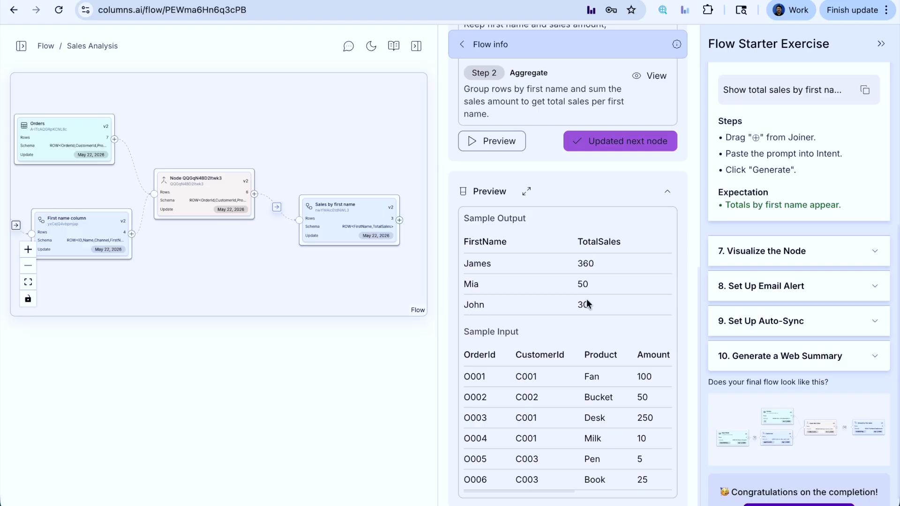
Compare the transform's intent prompt with its planned Transform and Aggregate steps and the sample tables
{"action": "scroll", "coordinate": [558, 285], "scroll_direction": "up", "scroll_amount": 3}
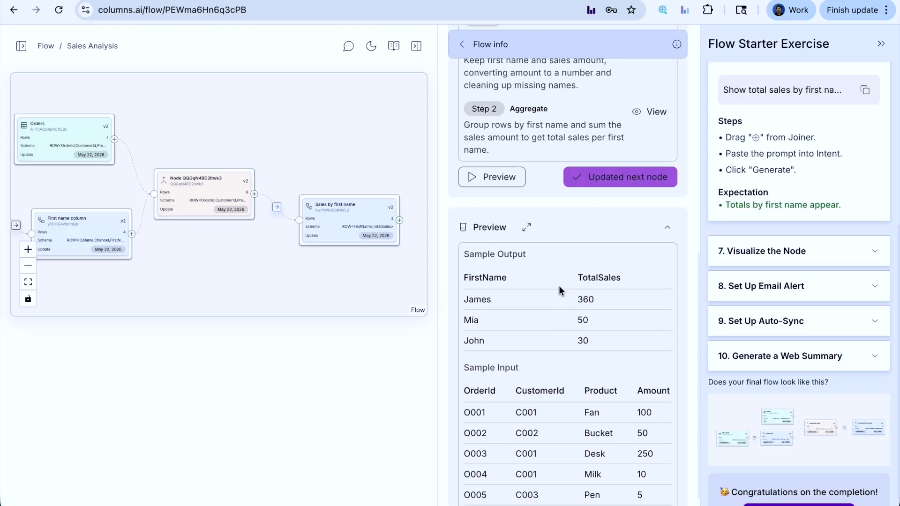
{"action": "scroll", "coordinate": [582, 313], "scroll_direction": "down", "scroll_amount": 1}
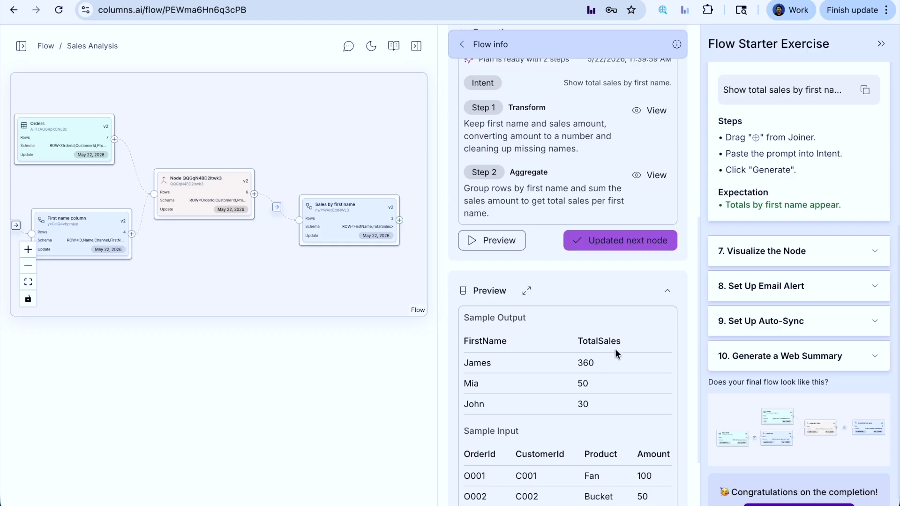
{"action": "scroll", "coordinate": [615, 342], "scroll_direction": "up", "scroll_amount": 5}
{"action": "left_click", "coordinate": [618, 158]}
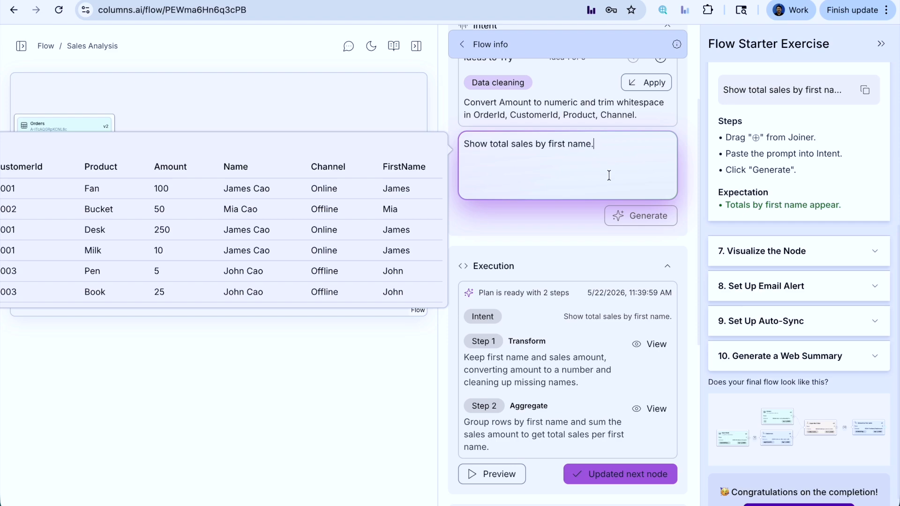
{"action": "scroll", "coordinate": [596, 291], "scroll_direction": "down", "scroll_amount": 2}
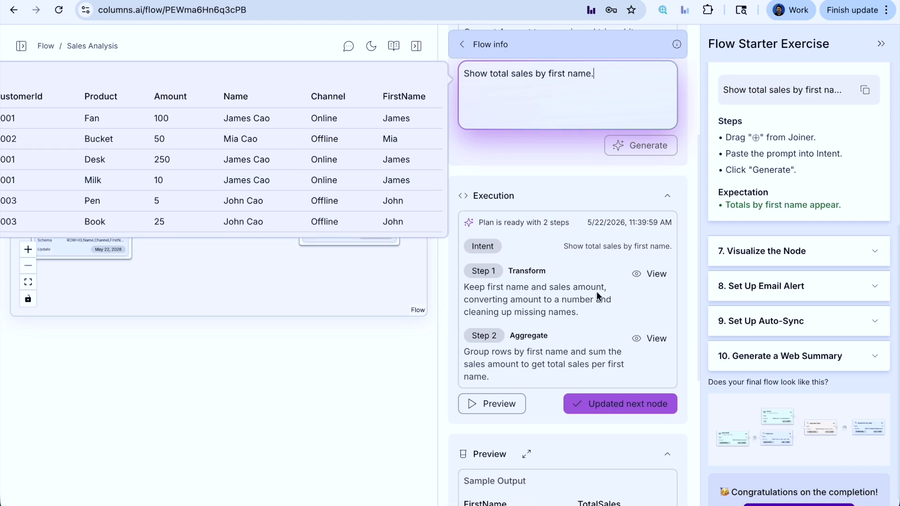
{"action": "scroll", "coordinate": [594, 307], "scroll_direction": "up", "scroll_amount": 3}
{"action": "scroll", "coordinate": [594, 305], "scroll_direction": "up", "scroll_amount": 1}
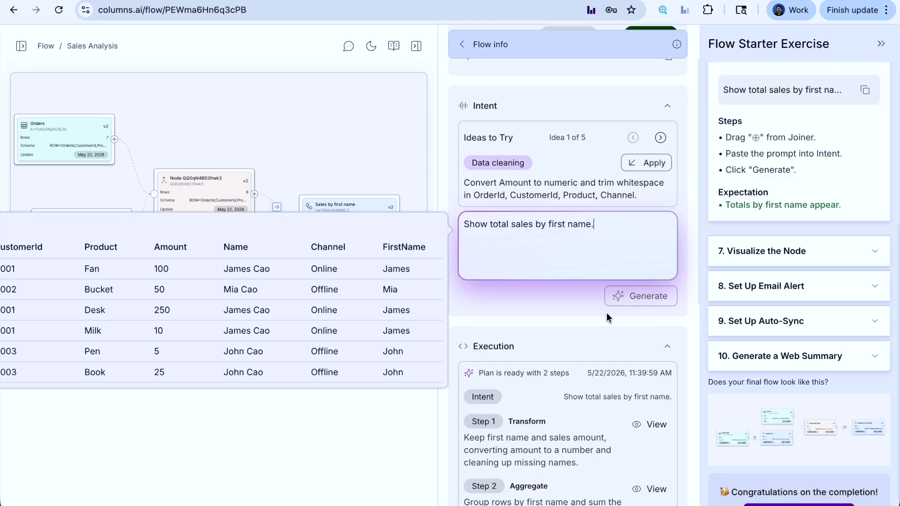
{"action": "left_click", "coordinate": [543, 314]}
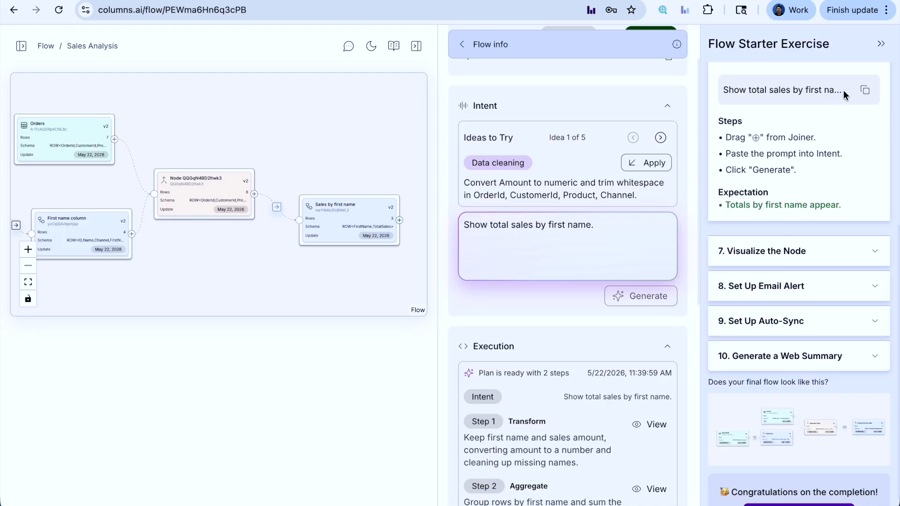
Shift the Sales by first name node slightly away from the merge node and switch the exercise guide to "Visualize the Node"
{"action": "scroll", "coordinate": [855, 122], "scroll_direction": "up", "scroll_amount": 3}
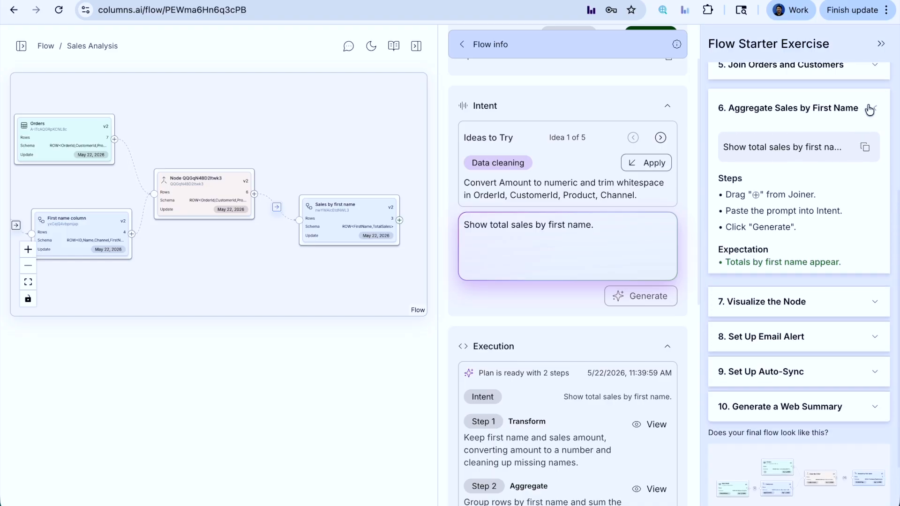
{"action": "left_click", "coordinate": [867, 108]}
{"action": "left_click_drag", "start_coordinate": [345, 225], "coordinate": [349, 206]}
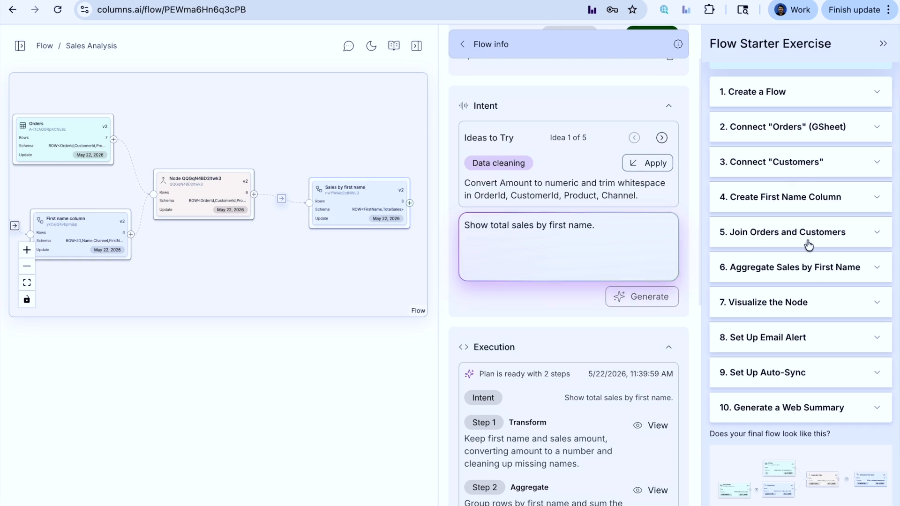
{"action": "left_click", "coordinate": [803, 310]}
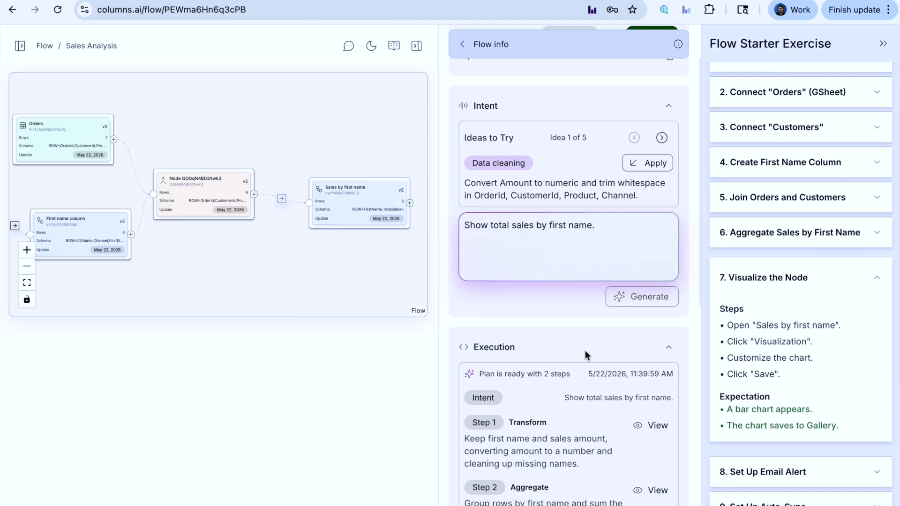
Open the details of the Sales by first name node and turn on its visualization
{"action": "scroll", "coordinate": [361, 228], "scroll_direction": "up", "scroll_amount": 3}
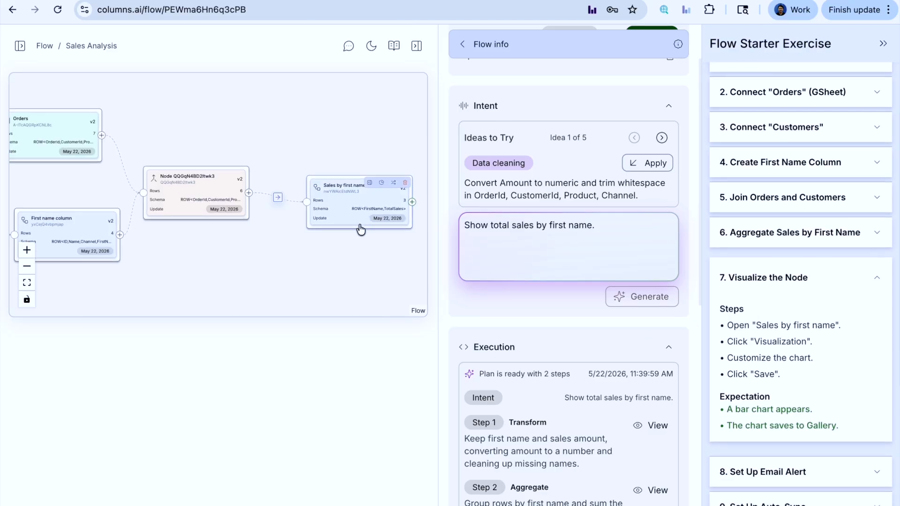
{"action": "left_click_drag", "start_coordinate": [361, 249], "coordinate": [277, 265]}
{"action": "mouse_move", "coordinate": [313, 224]}
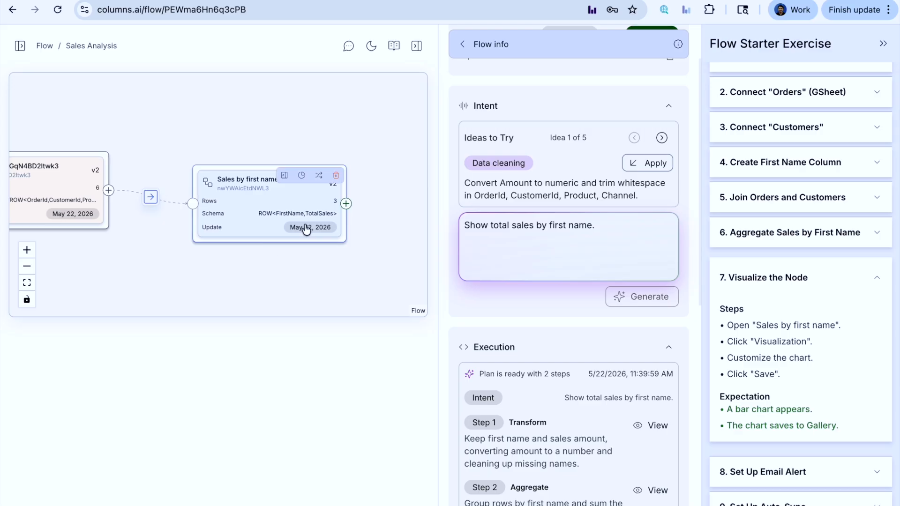
{"action": "left_click", "coordinate": [282, 179]}
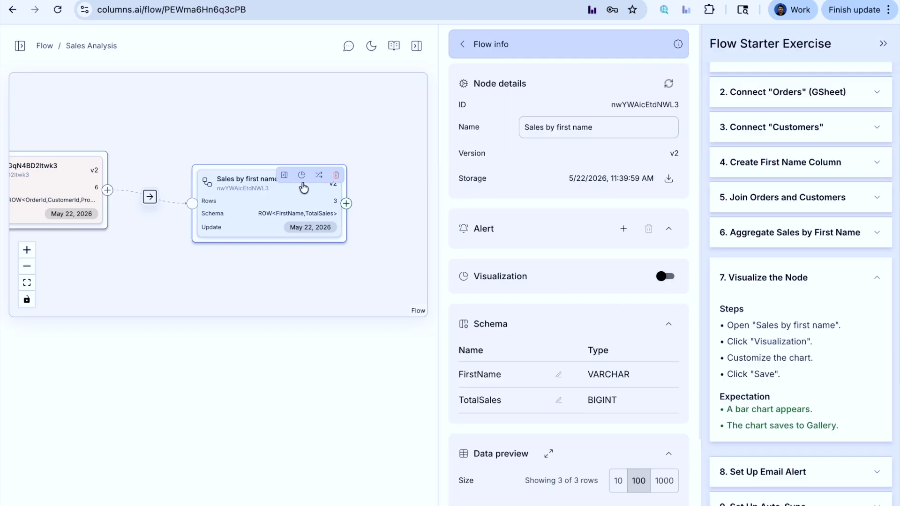
{"action": "left_click", "coordinate": [301, 177]}
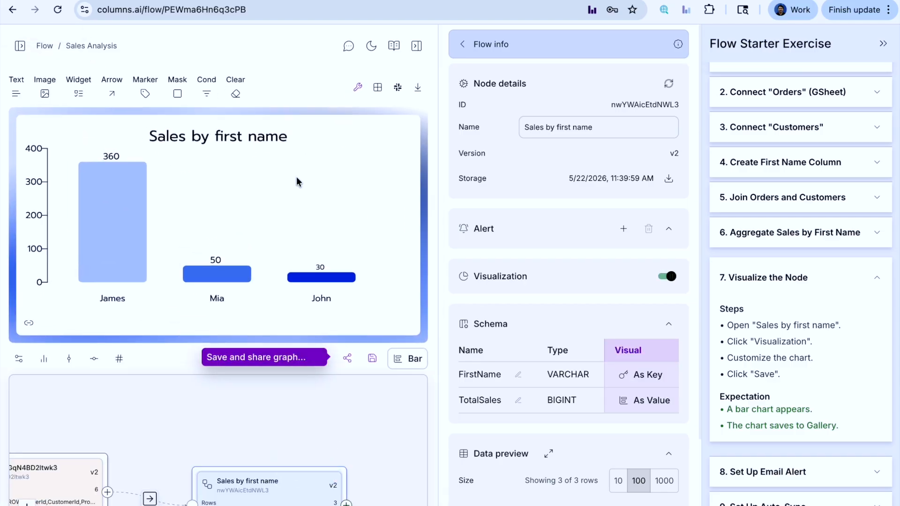
Hide the exercise guide and set the color of the tallest bar in the sales chart to green
{"action": "left_click", "coordinate": [883, 45]}
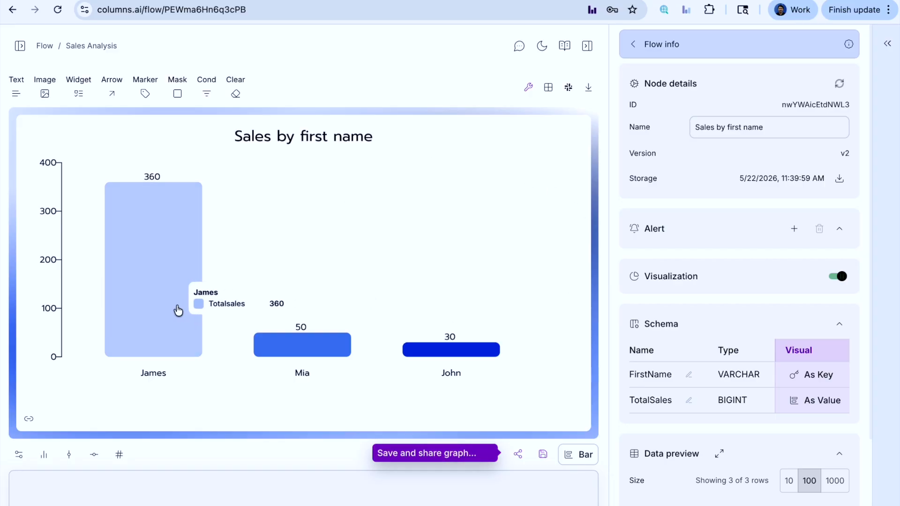
{"action": "left_click_drag", "start_coordinate": [187, 306], "coordinate": [160, 332]}
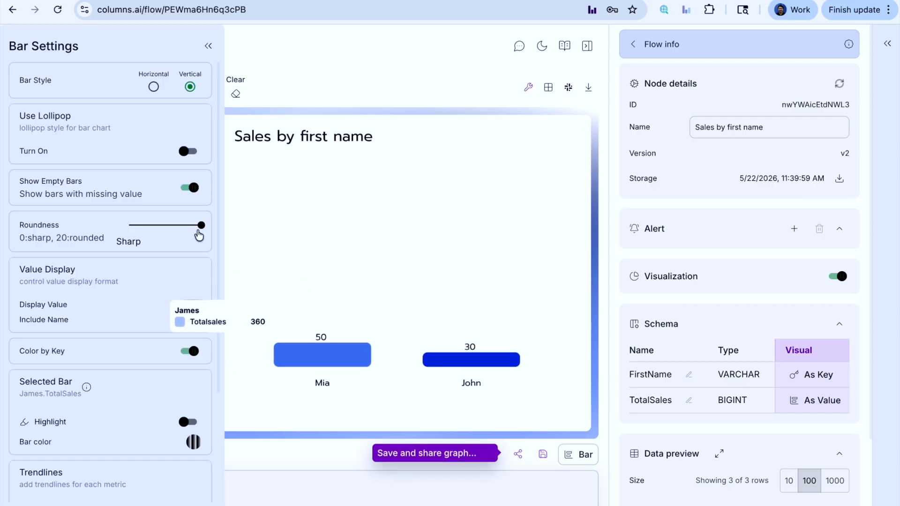
{"action": "left_click", "coordinate": [205, 44]}
{"action": "left_click", "coordinate": [175, 290]}
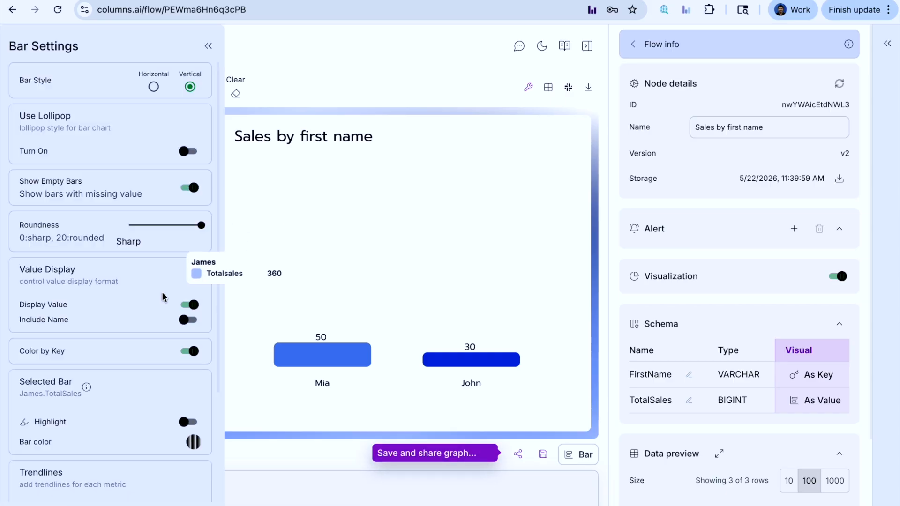
{"action": "left_click", "coordinate": [187, 441]}
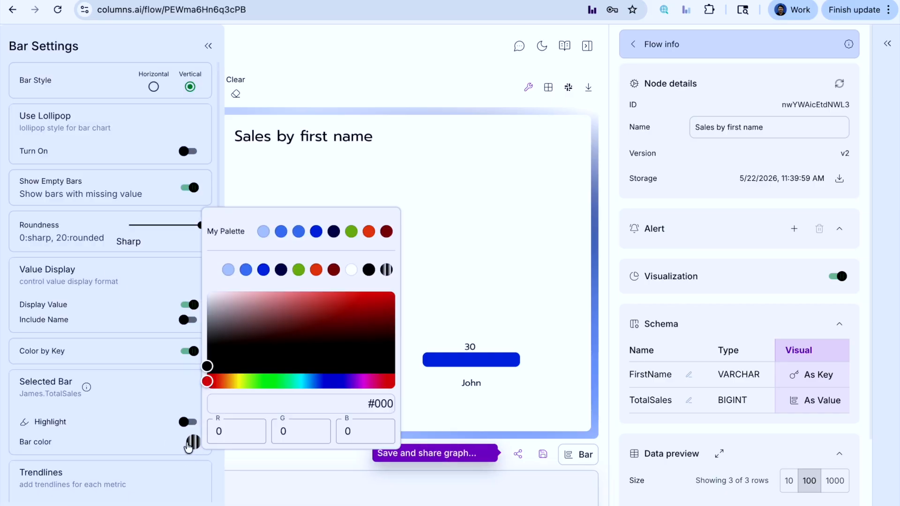
{"action": "left_click", "coordinate": [299, 269]}
{"action": "left_click", "coordinate": [428, 230]}
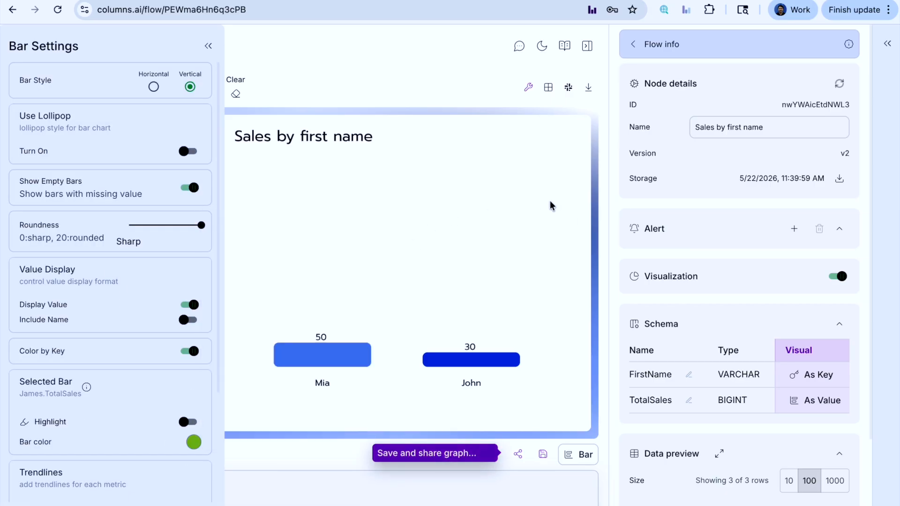
{"action": "left_click", "coordinate": [208, 45]}
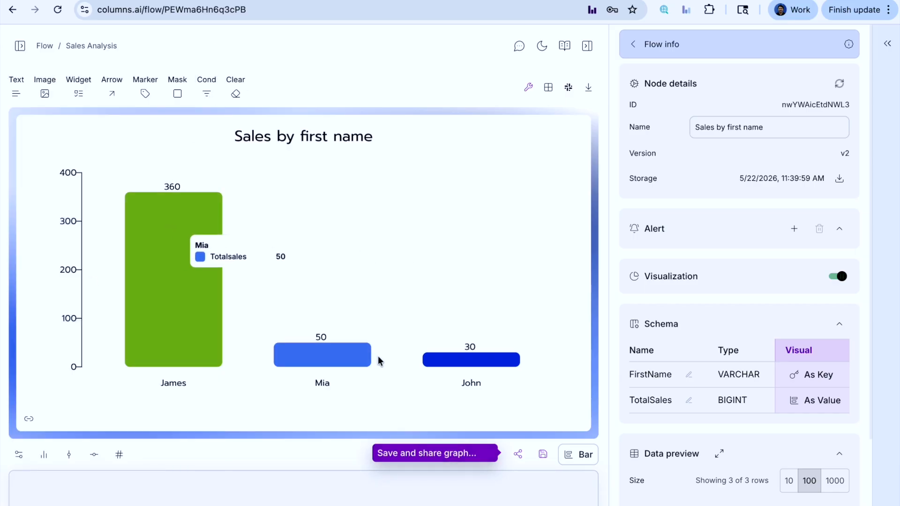
Move the chart title "Sales by first name" slightly lower, closer to the bars, and save the graph
{"action": "left_click", "coordinate": [346, 158]}
{"action": "left_click", "coordinate": [307, 148]}
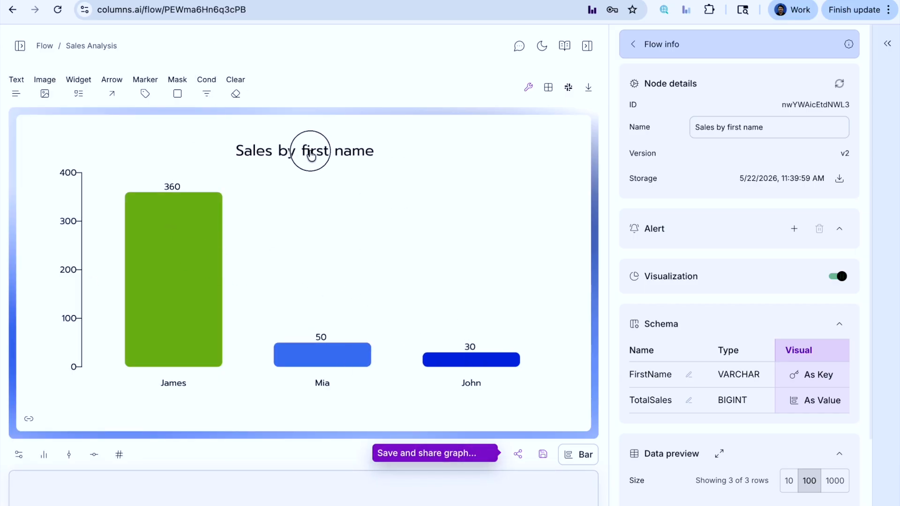
{"action": "left_click", "coordinate": [208, 46]}
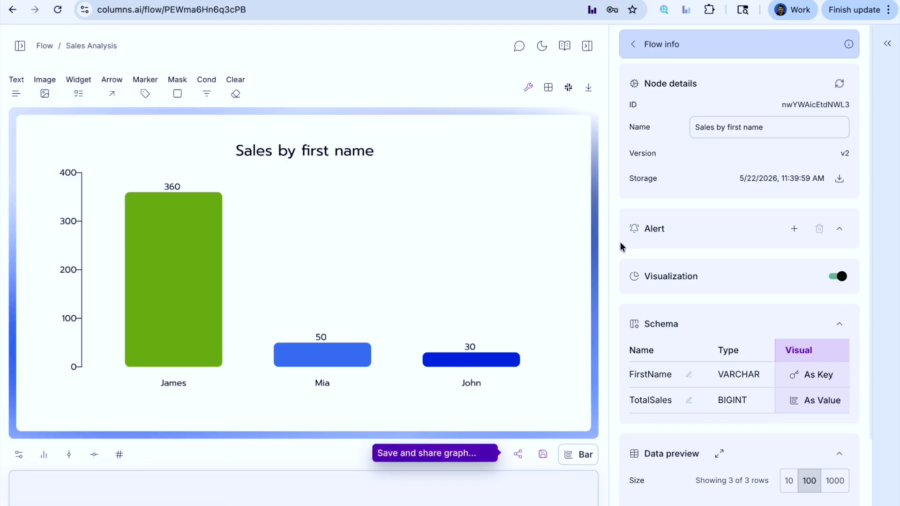
{"action": "left_click", "coordinate": [542, 454]}
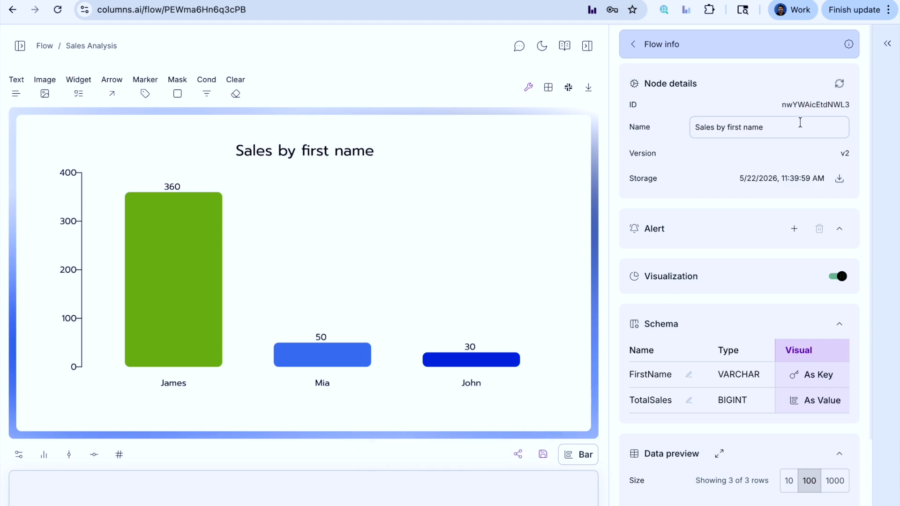
Return to the flow info with its saved graphs, then reopen the exercise guide and collapse "Visualize the Node"
{"action": "left_click", "coordinate": [629, 45]}
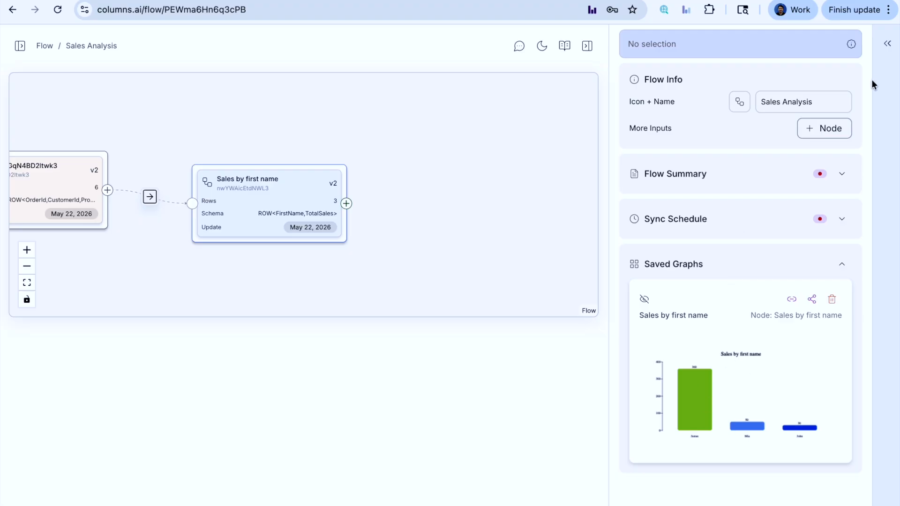
{"action": "left_click", "coordinate": [887, 44]}
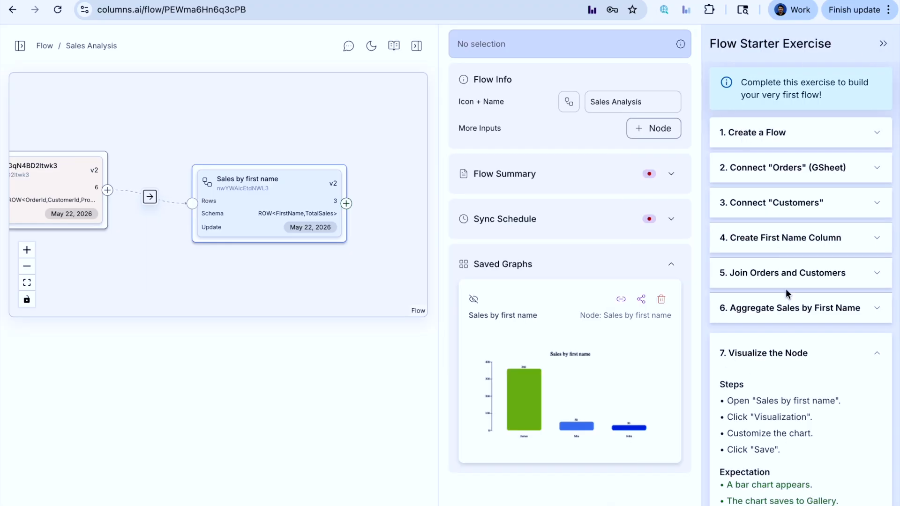
{"action": "scroll", "coordinate": [786, 289], "scroll_direction": "down", "scroll_amount": 4}
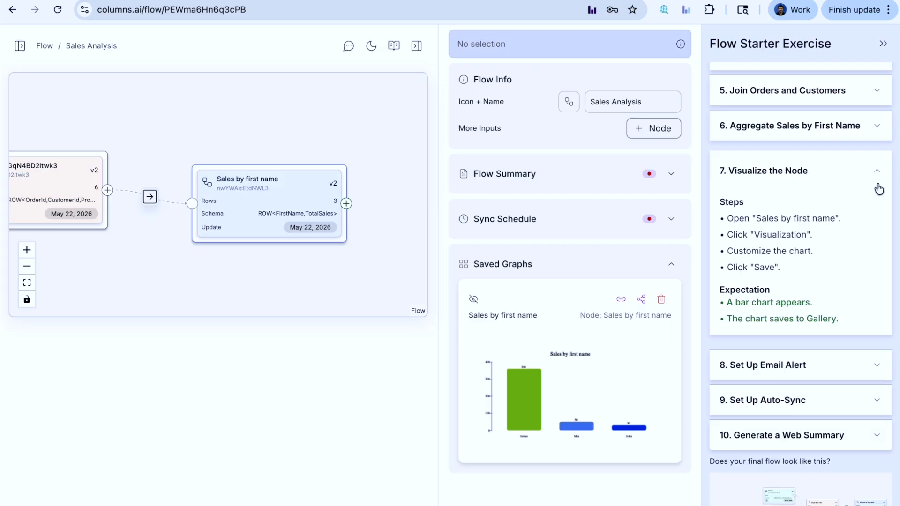
{"action": "left_click", "coordinate": [876, 172]}
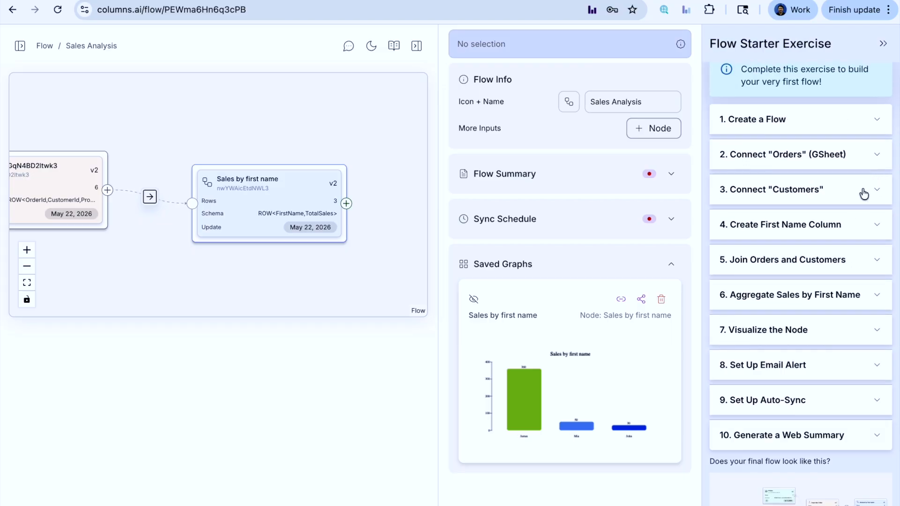
Expand the "Set Up Email Alert" exercise instructions and open the details of the Sales by first name node
{"action": "left_click", "coordinate": [836, 368]}
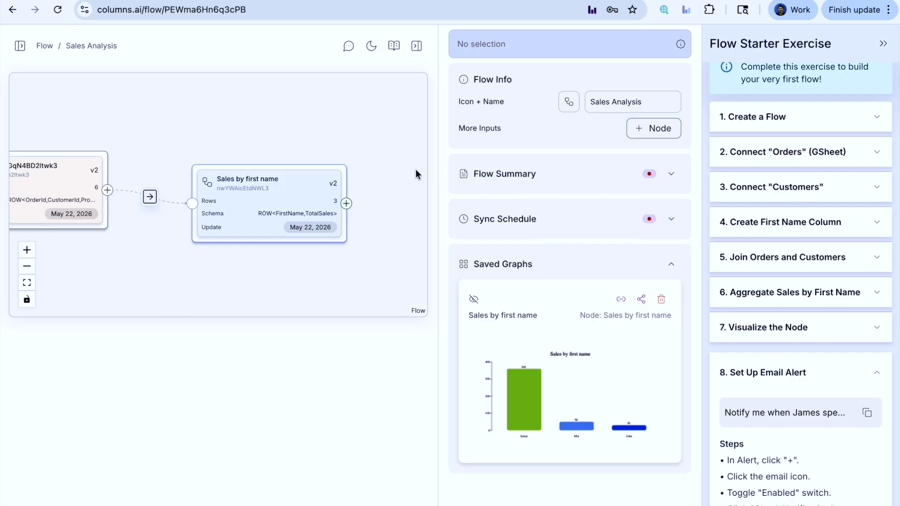
{"action": "left_click", "coordinate": [267, 208]}
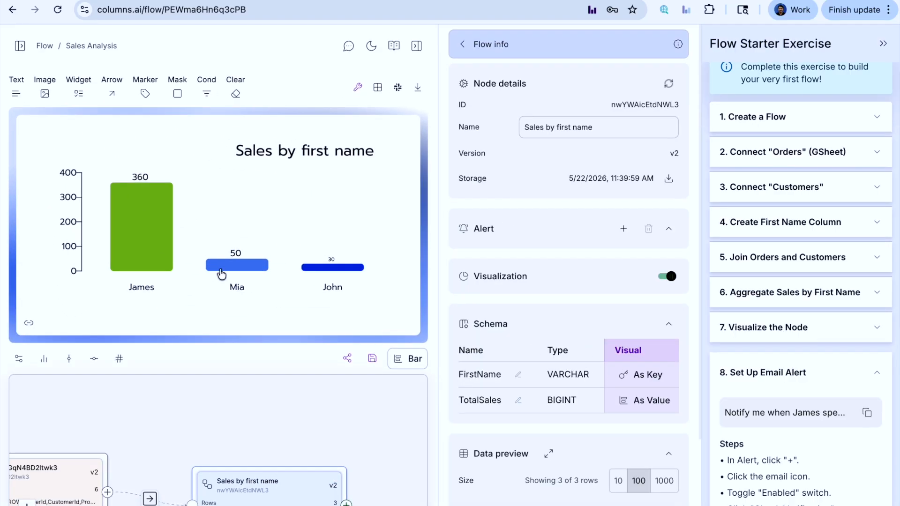
{"action": "mouse_move", "coordinate": [136, 242]}
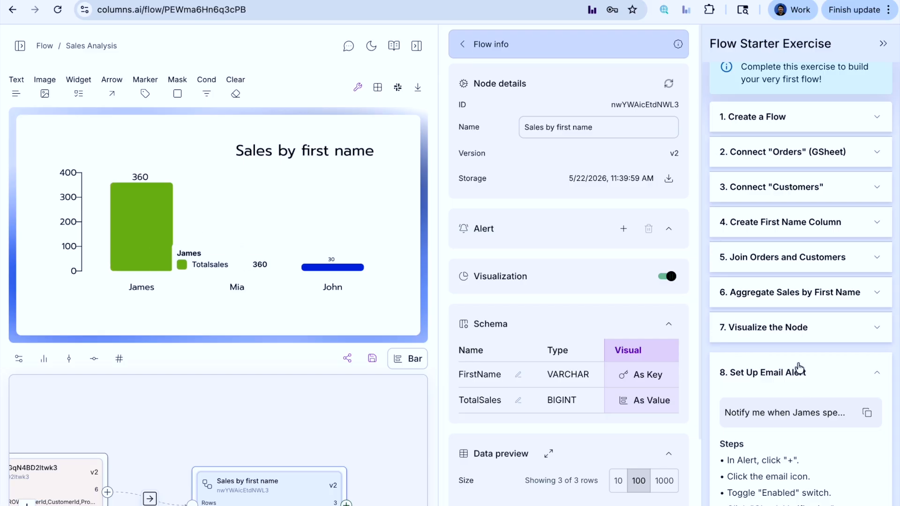
{"action": "scroll", "coordinate": [802, 359], "scroll_direction": "down", "scroll_amount": 3}
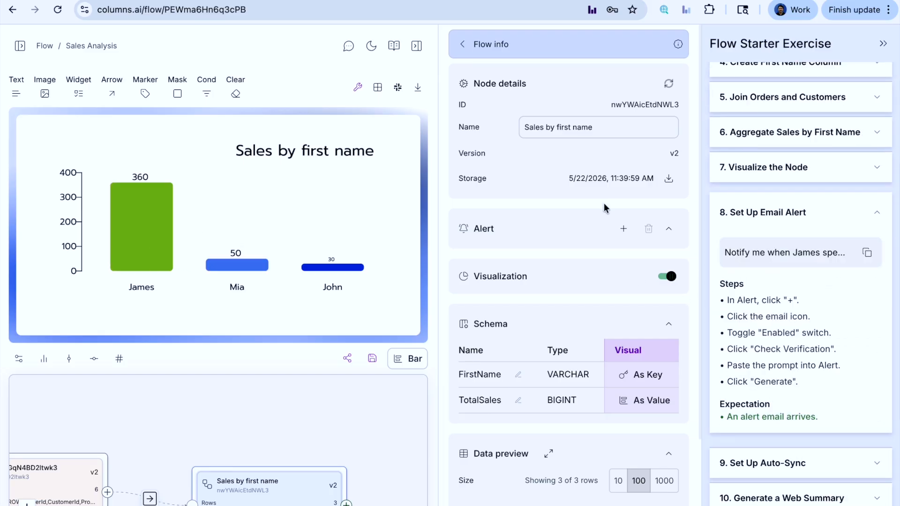
Add a new alert to the node, enable its email channel, check the address verification and save the channel
{"action": "left_click", "coordinate": [624, 228]}
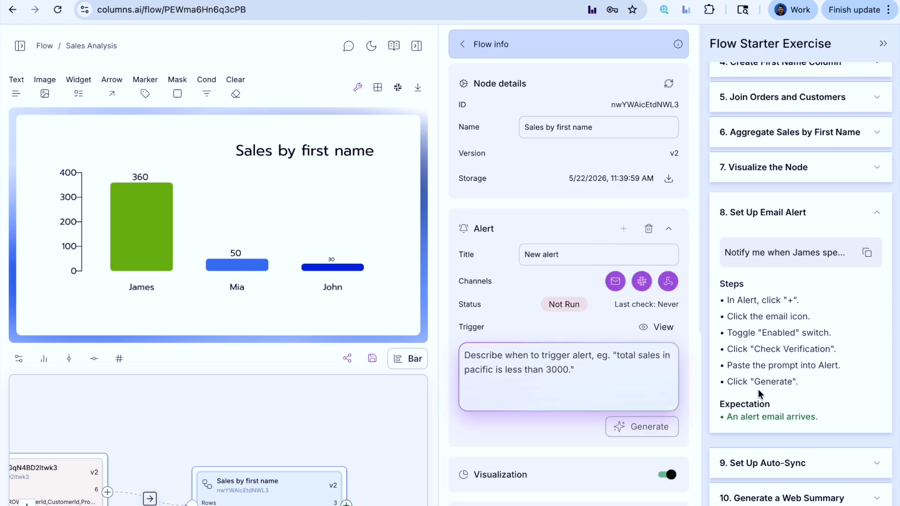
{"action": "left_click", "coordinate": [615, 281]}
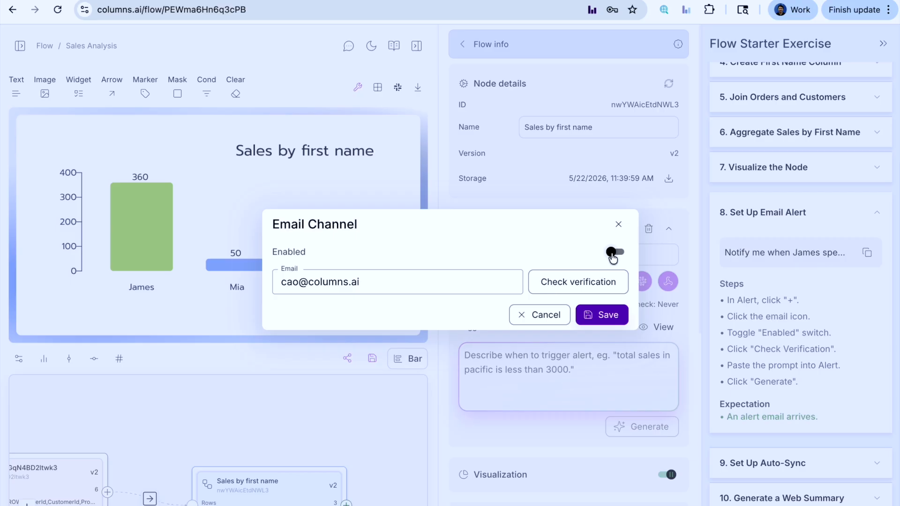
{"action": "left_click", "coordinate": [611, 253]}
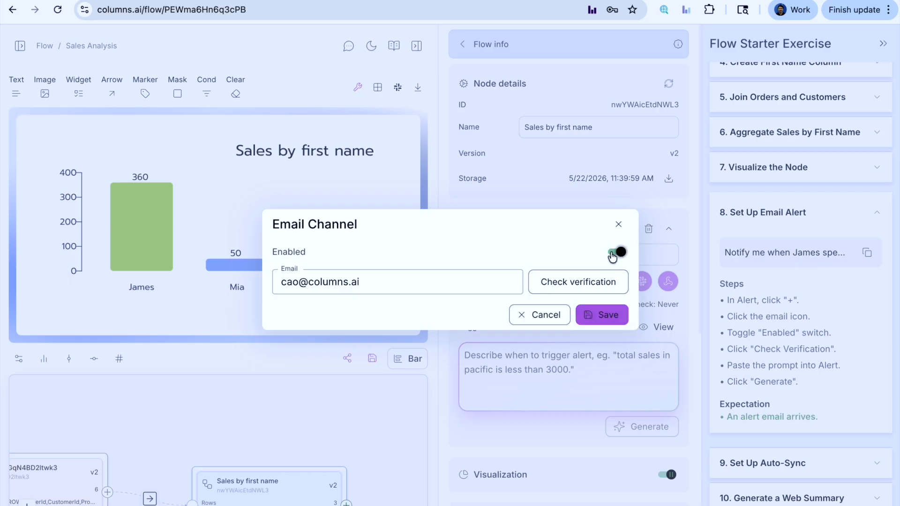
{"action": "left_click", "coordinate": [574, 283]}
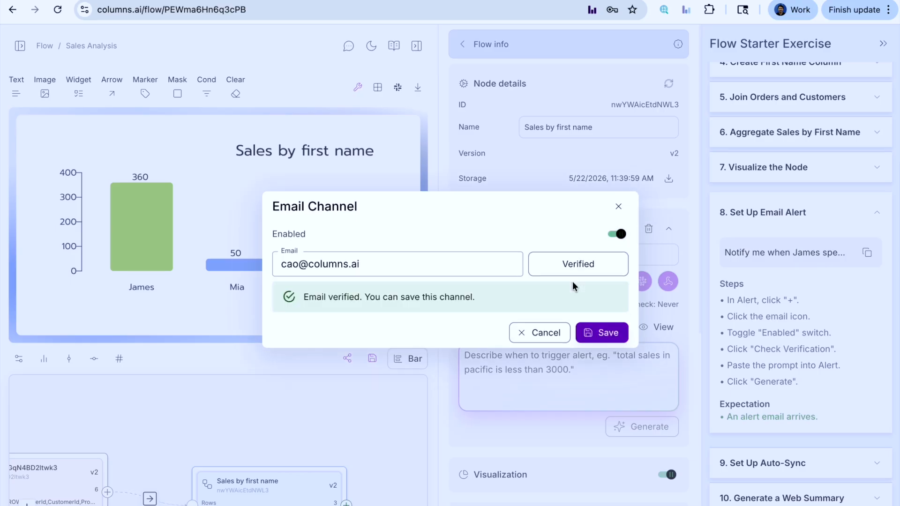
{"action": "left_click", "coordinate": [608, 333]}
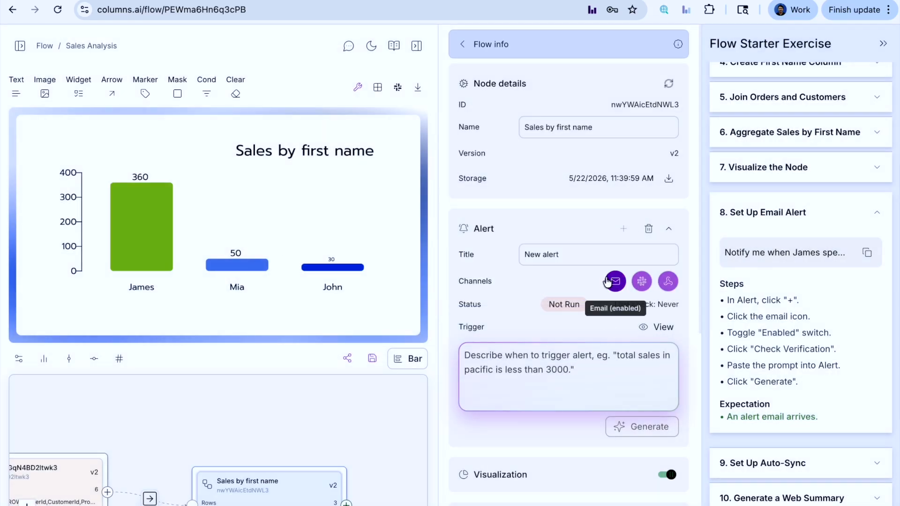
Set the alert trigger to the exercise's prompt "Notify me when James spends less than 400." and generate the alert
{"action": "left_click", "coordinate": [555, 371]}
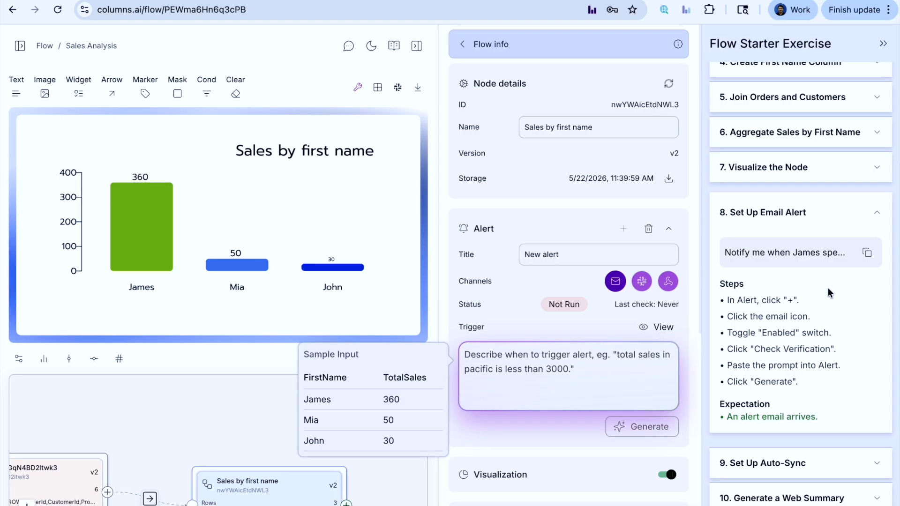
{"action": "left_click", "coordinate": [866, 252]}
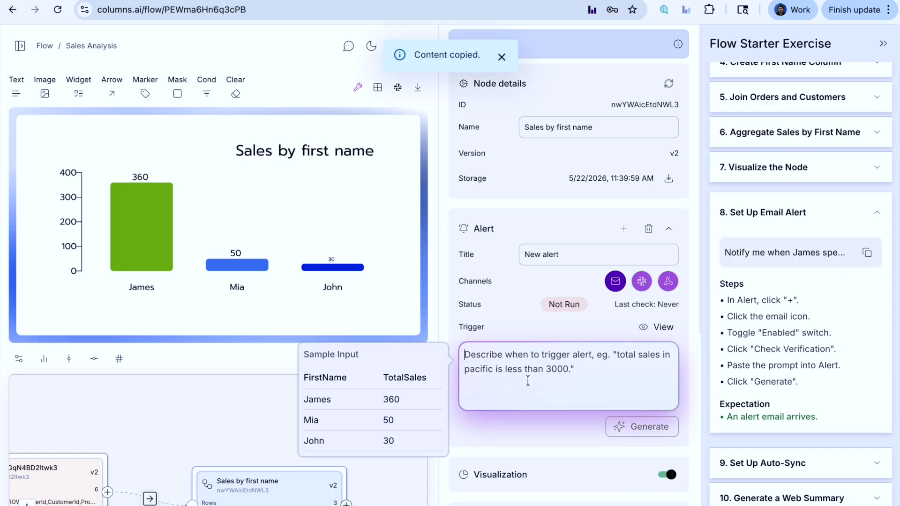
{"action": "key", "text": "ctrl+v"}
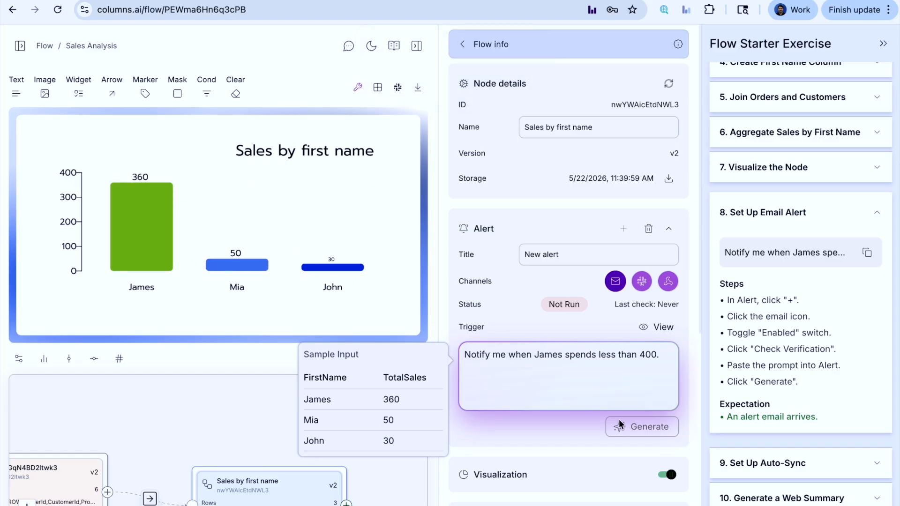
{"action": "left_click", "coordinate": [572, 431]}
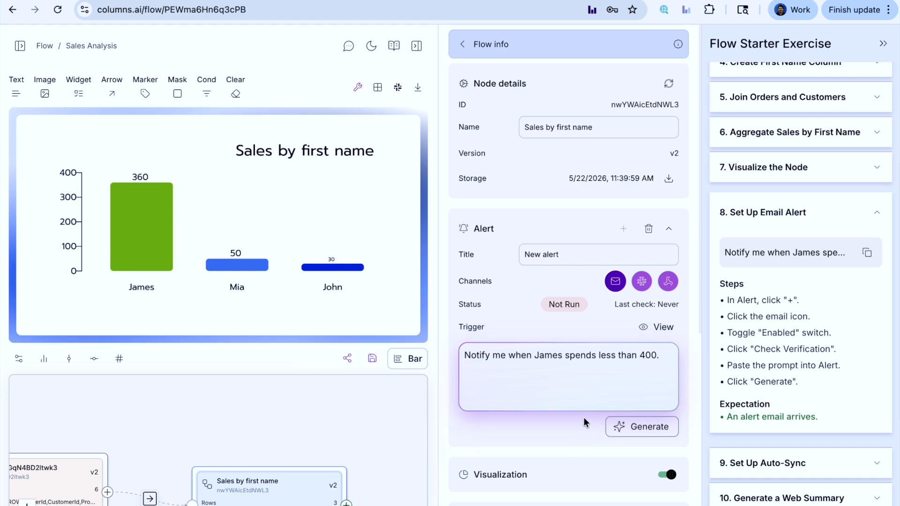
{"action": "left_click", "coordinate": [639, 426]}
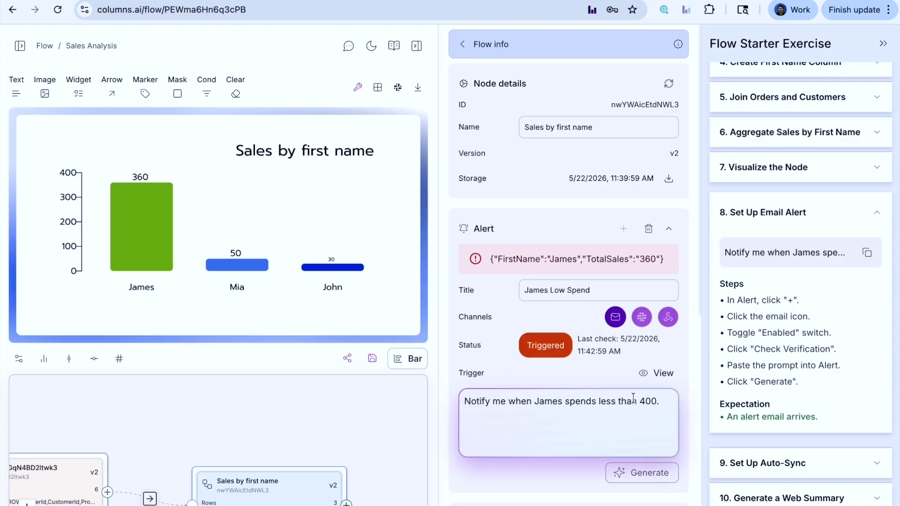
{"action": "scroll", "coordinate": [625, 394], "scroll_direction": "down", "scroll_amount": 5}
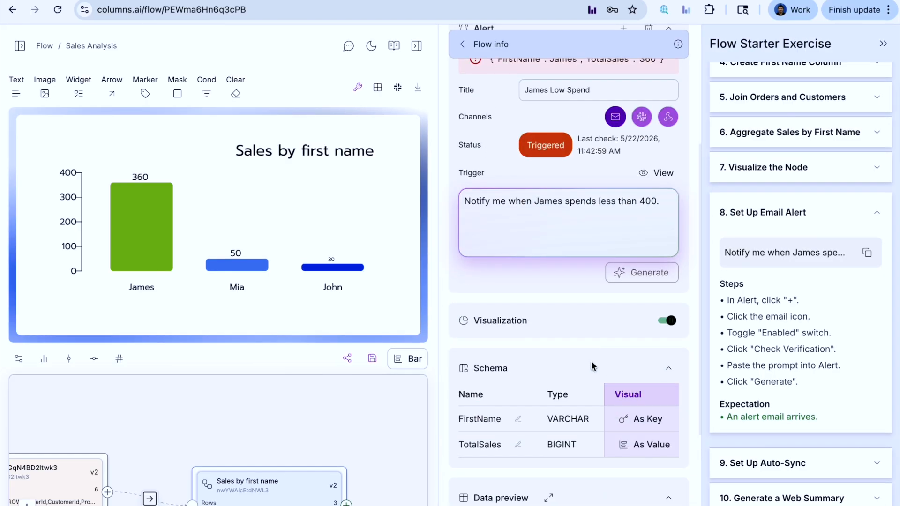
Switch the exercise guide to "Set Up Auto-Sync", return to the flow info and activate the sync schedule
{"action": "left_click", "coordinate": [862, 215]}
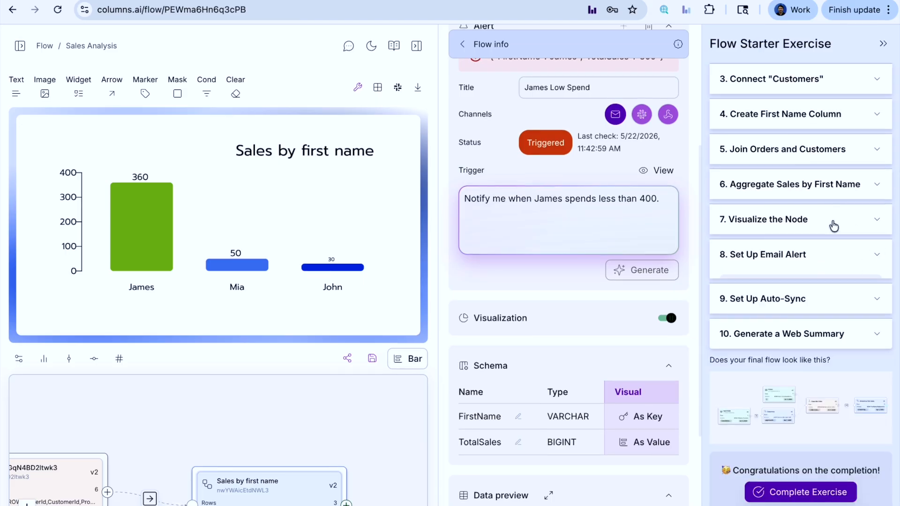
{"action": "left_click", "coordinate": [831, 298]}
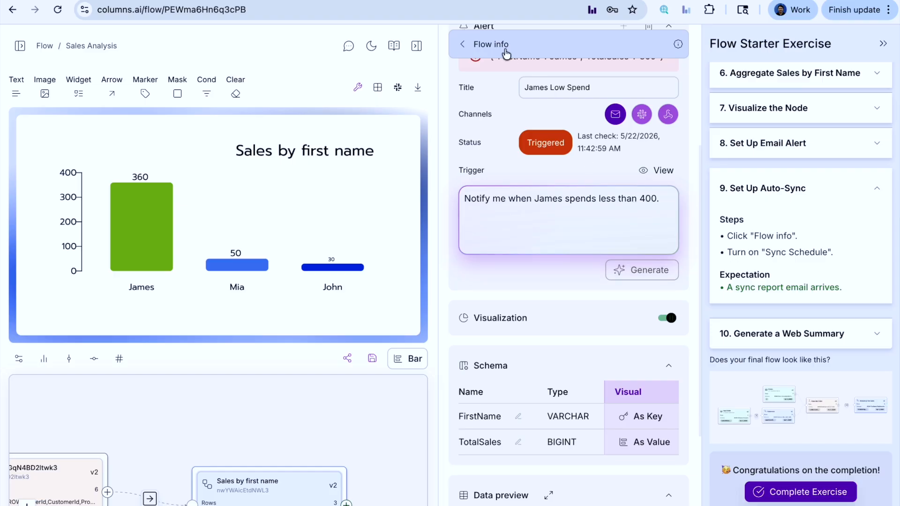
{"action": "left_click", "coordinate": [491, 44]}
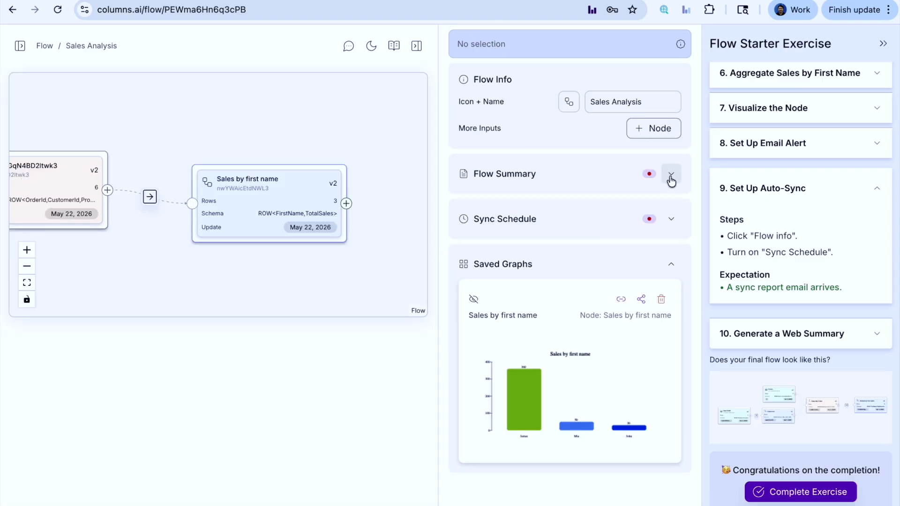
{"action": "left_click", "coordinate": [672, 223]}
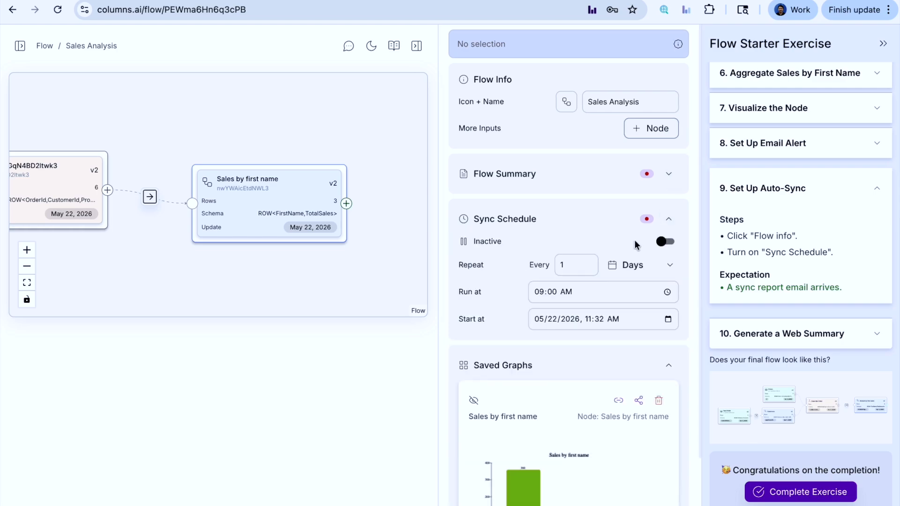
{"action": "left_click", "coordinate": [666, 241]}
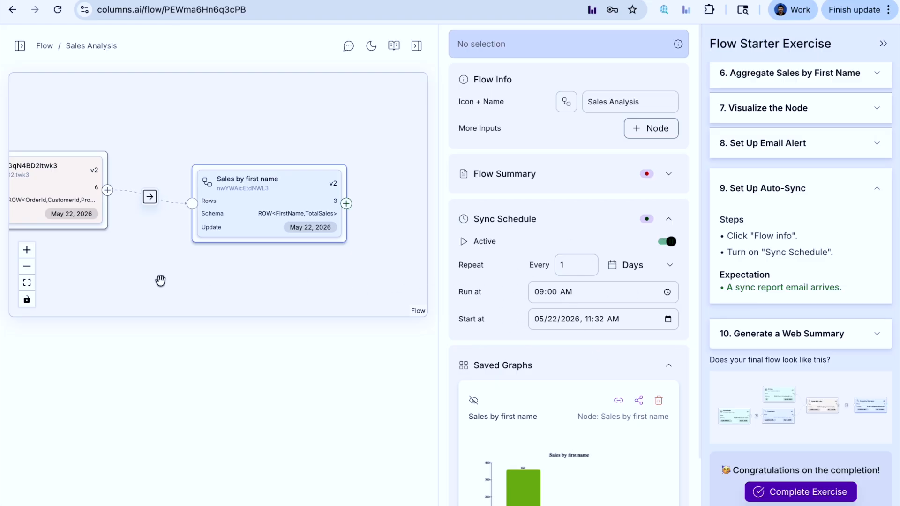
Look over the flow from Customers and Orders through the join, and review the Sales by first name node's chart and alert
{"action": "left_click_drag", "start_coordinate": [140, 280], "coordinate": [340, 262]}
{"action": "left_click_drag", "start_coordinate": [173, 258], "coordinate": [391, 264]}
{"action": "left_click_drag", "start_coordinate": [177, 183], "coordinate": [211, 201]}
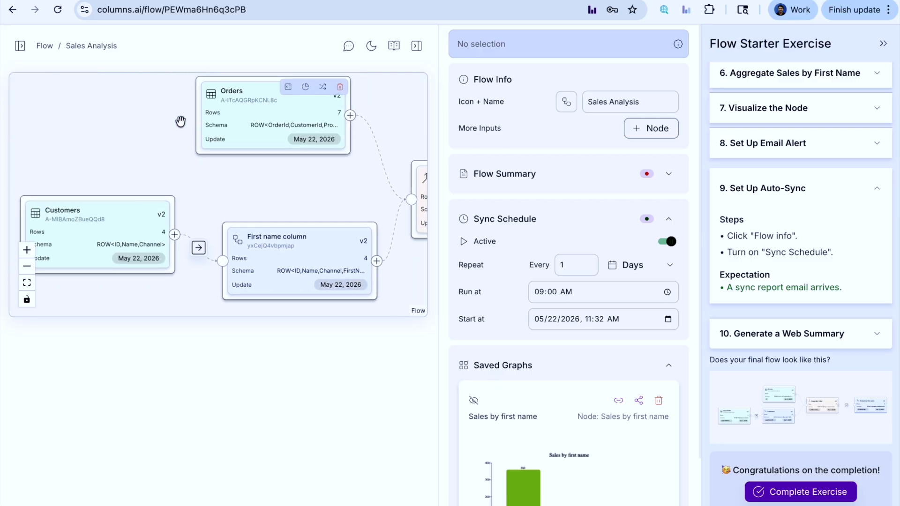
{"action": "left_click_drag", "start_coordinate": [354, 187], "coordinate": [193, 192]}
{"action": "left_click_drag", "start_coordinate": [423, 135], "coordinate": [267, 138]}
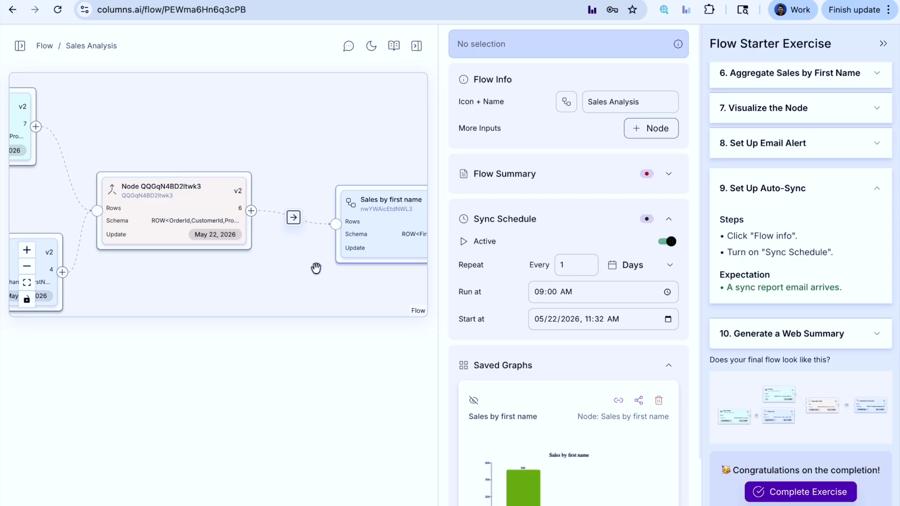
{"action": "left_click_drag", "start_coordinate": [320, 296], "coordinate": [211, 255]}
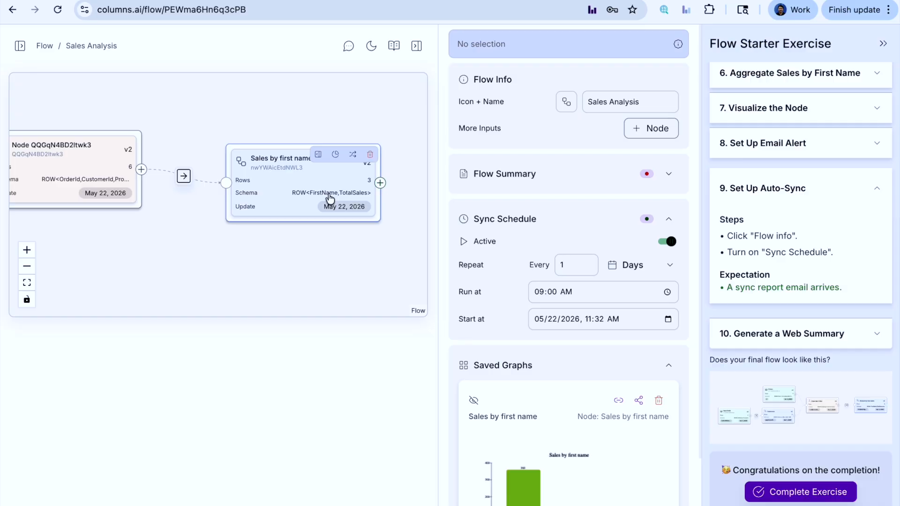
{"action": "left_click", "coordinate": [301, 194]}
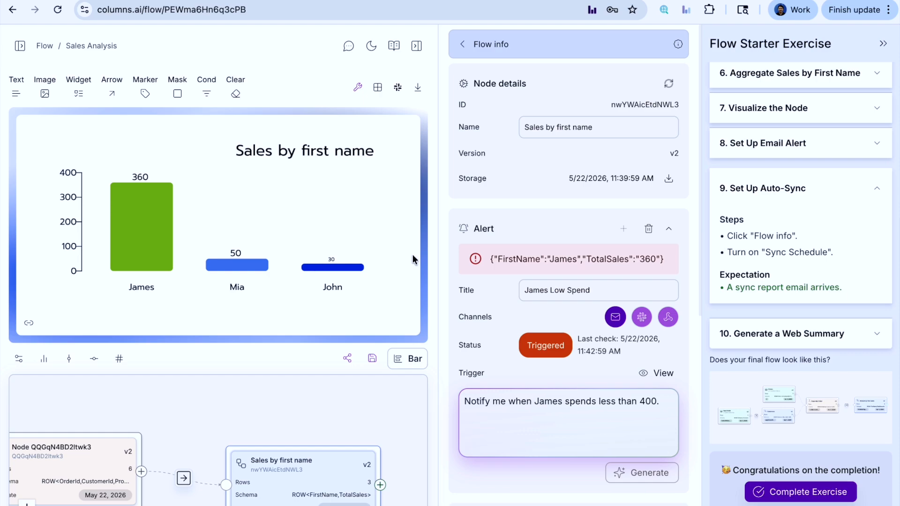
{"action": "left_click", "coordinate": [464, 44]}
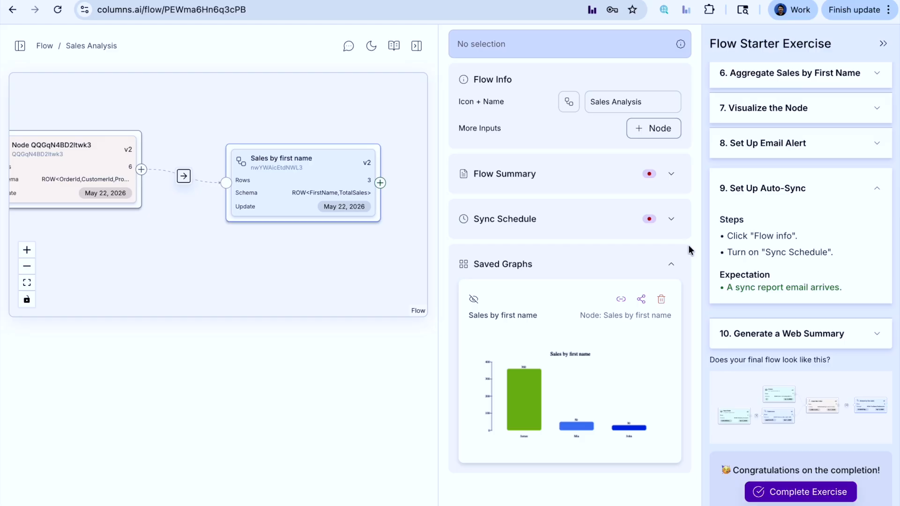
Activate the flow's sync schedule again, then collapse its settings and the "Set Up Auto-Sync" instructions
{"action": "left_click", "coordinate": [671, 224]}
{"action": "left_click", "coordinate": [667, 241]}
{"action": "left_click", "coordinate": [671, 220]}
{"action": "left_click", "coordinate": [849, 187]}
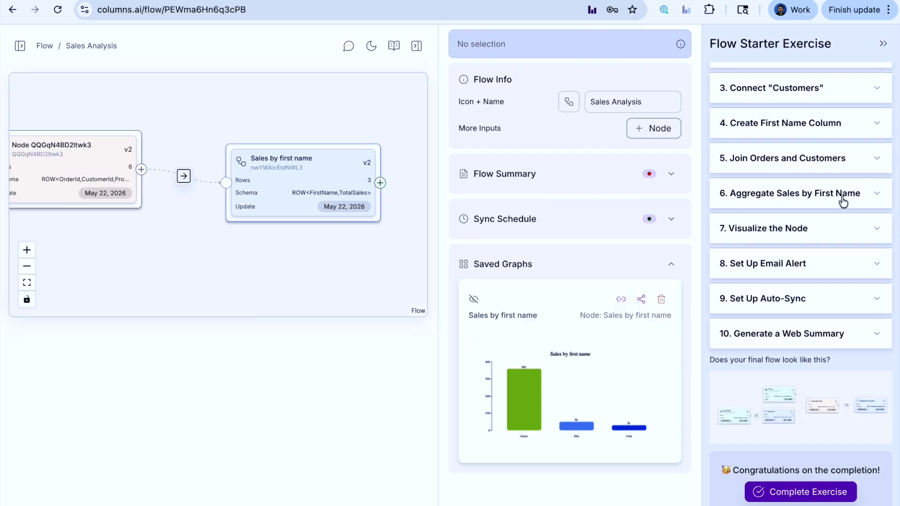
Expand the "Generate a Web Summary" instructions and try to update the flow summary
{"action": "left_click", "coordinate": [837, 341]}
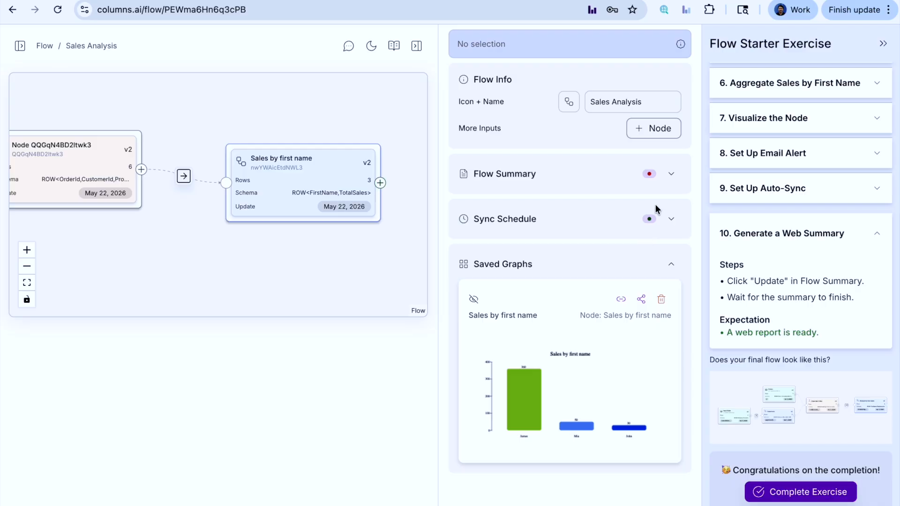
{"action": "left_click", "coordinate": [669, 174]}
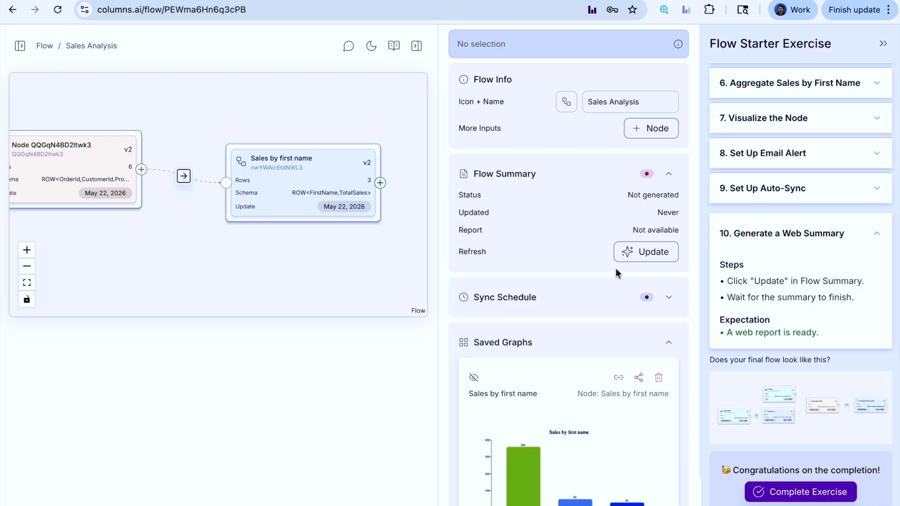
{"action": "left_click", "coordinate": [647, 253]}
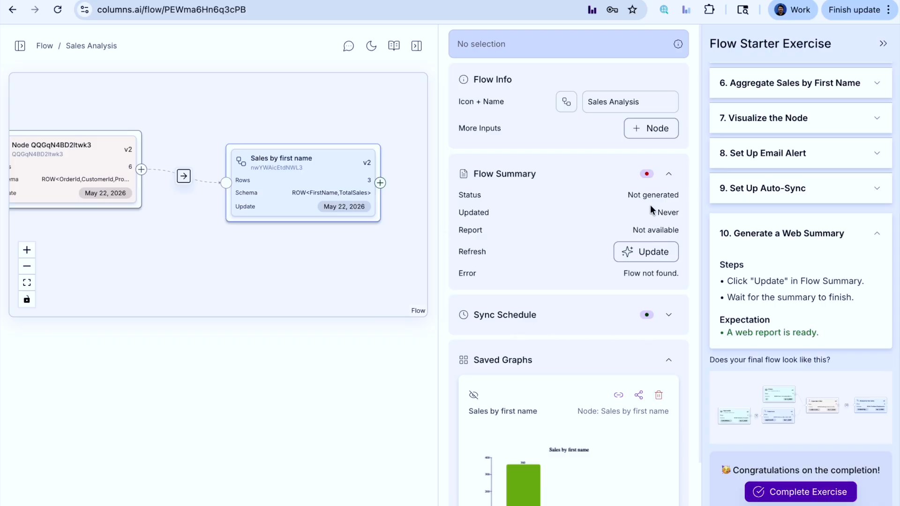
{"action": "left_click", "coordinate": [666, 181]}
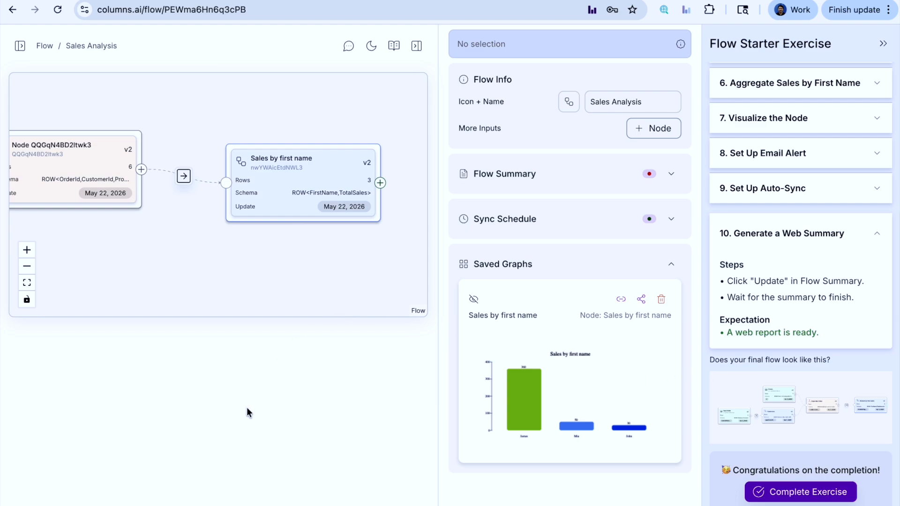
Preview the exercise's expected outcome to compare its nodes and connections with the Sales Analysis flow
{"action": "left_click_drag", "start_coordinate": [129, 266], "coordinate": [387, 274]}
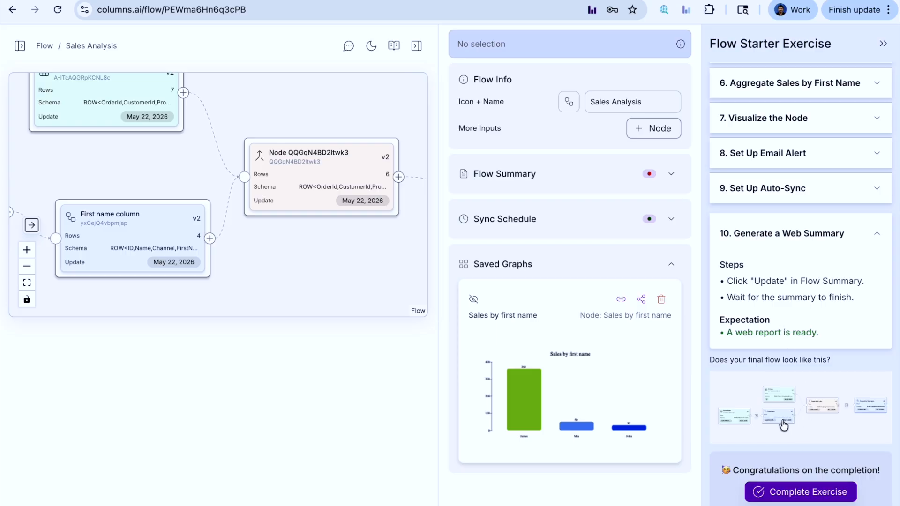
{"action": "left_click", "coordinate": [825, 415]}
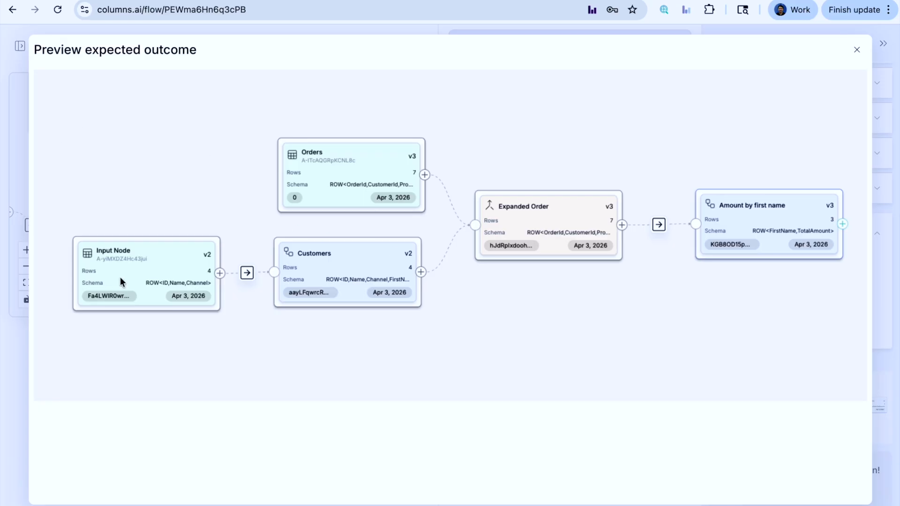
{"action": "left_click", "coordinate": [857, 51]}
Hide the exercise guide and examine the complete flow from the Customers and Orders nodes to Sales by first name
{"action": "left_click_drag", "start_coordinate": [359, 276], "coordinate": [224, 223]}
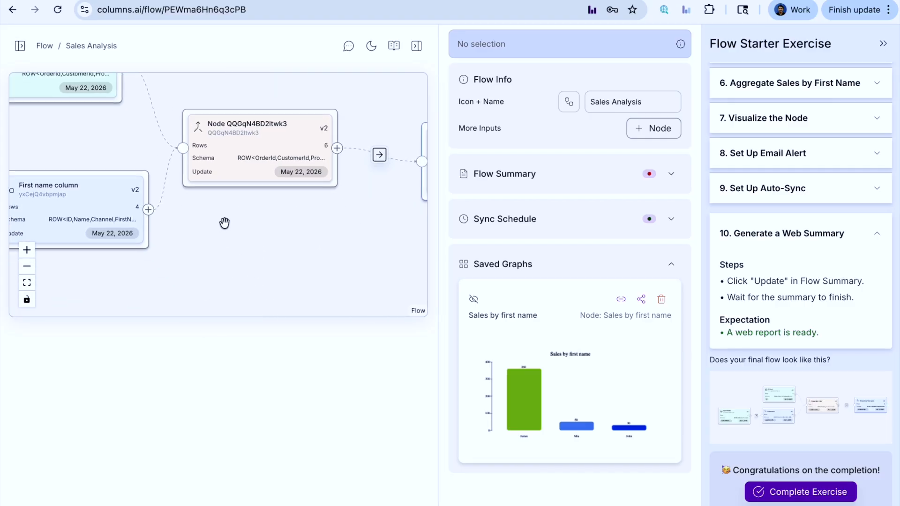
{"action": "scroll", "coordinate": [224, 223], "scroll_direction": "down", "scroll_amount": 3}
{"action": "left_click_drag", "start_coordinate": [239, 263], "coordinate": [224, 283]}
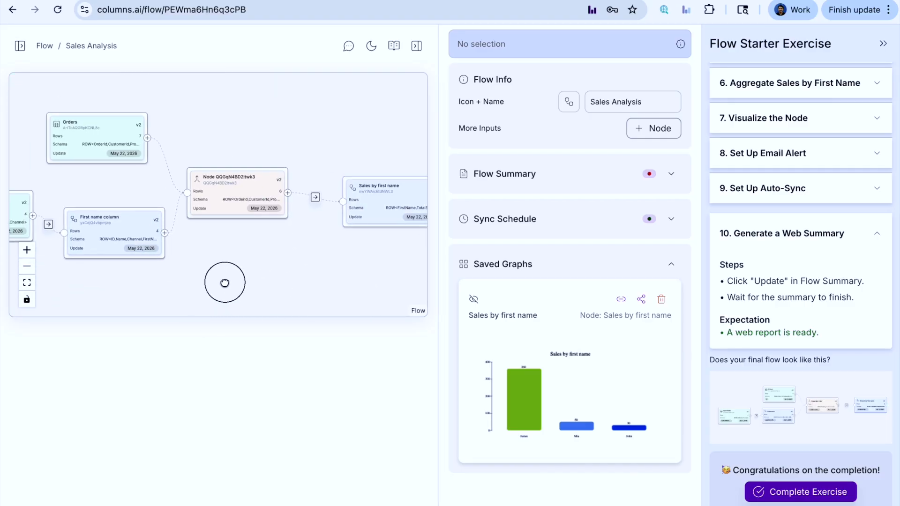
{"action": "left_click", "coordinate": [882, 43]}
{"action": "left_click_drag", "start_coordinate": [465, 260], "coordinate": [484, 276]}
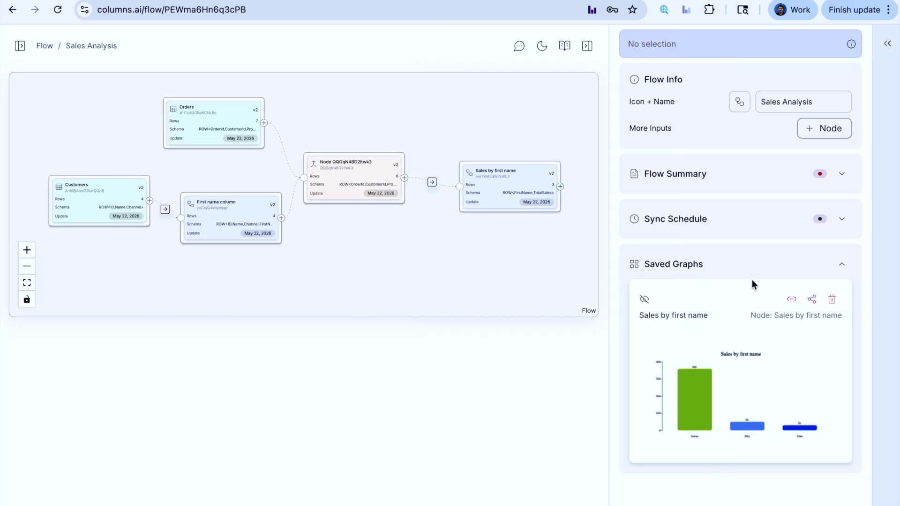
{"action": "left_click", "coordinate": [888, 45]}
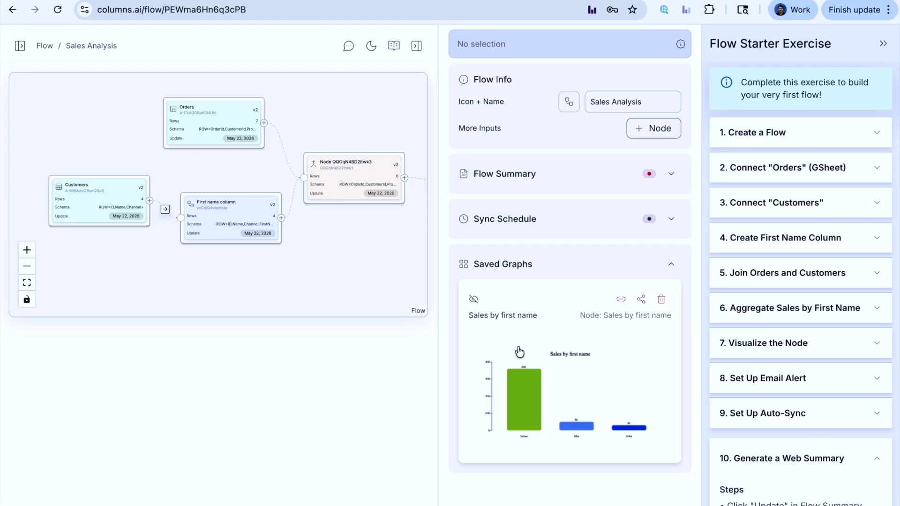
{"action": "left_click", "coordinate": [882, 44]}
{"action": "left_click_drag", "start_coordinate": [578, 261], "coordinate": [563, 279]}
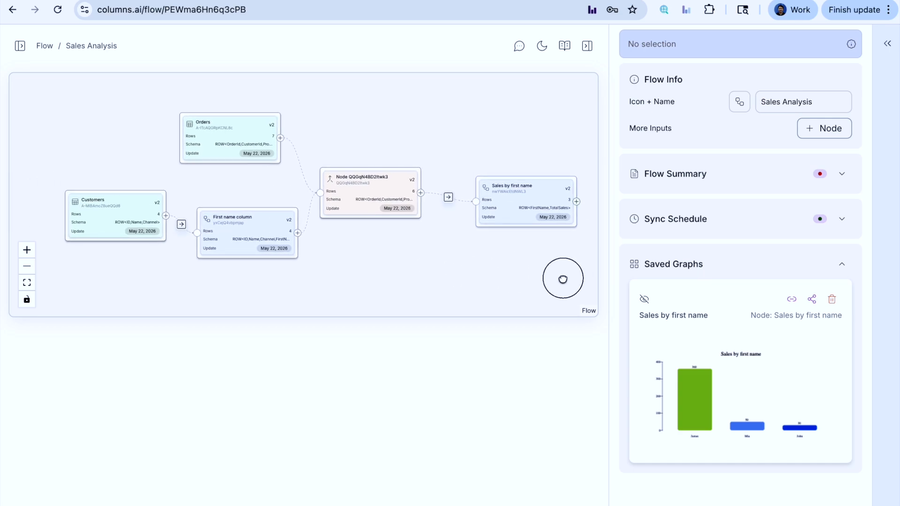